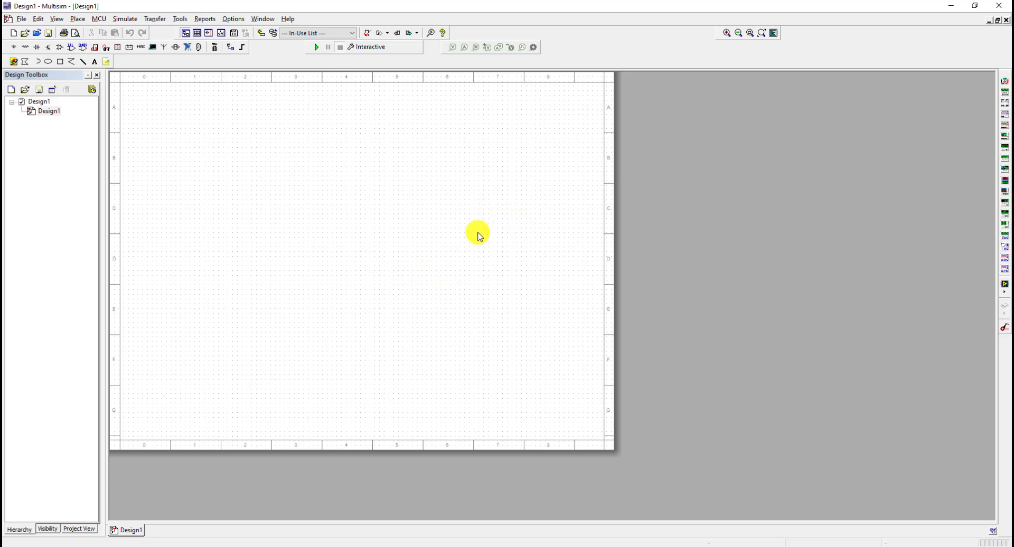
Place a DC_POWER source from the Sources group's POWER_SOURCES family on the schematic sheet.
click(77, 18)
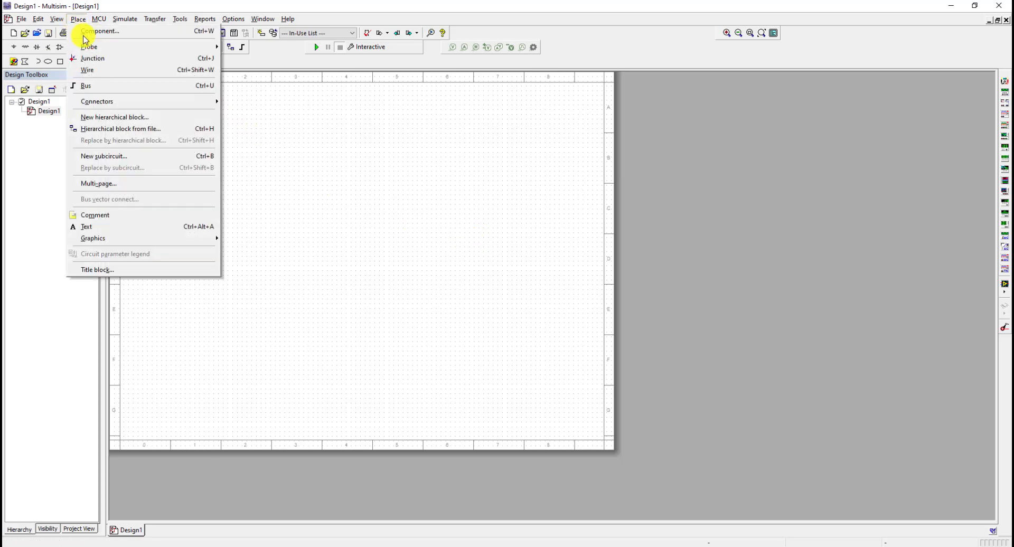
click(80, 31)
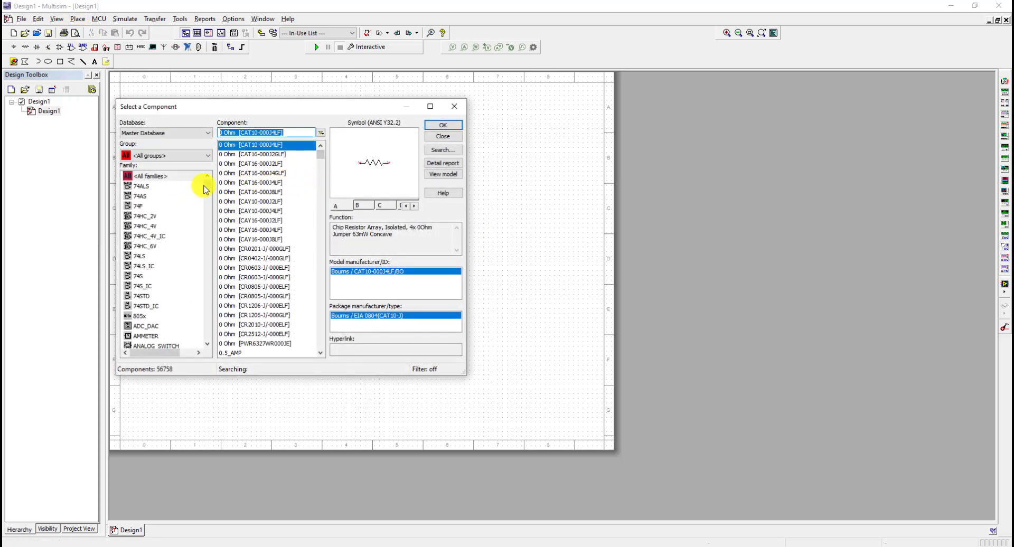
click(173, 155)
click(165, 177)
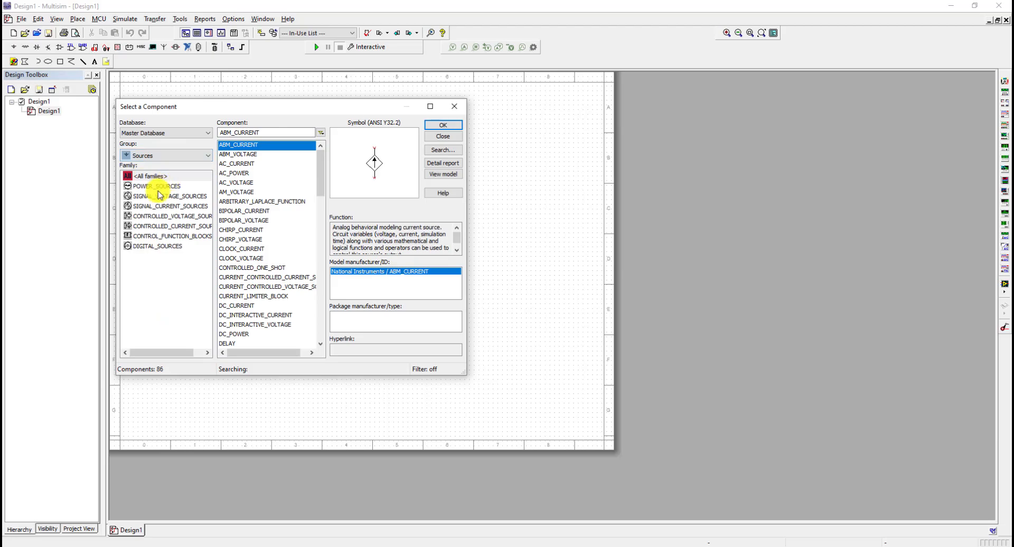
click(160, 187)
click(233, 155)
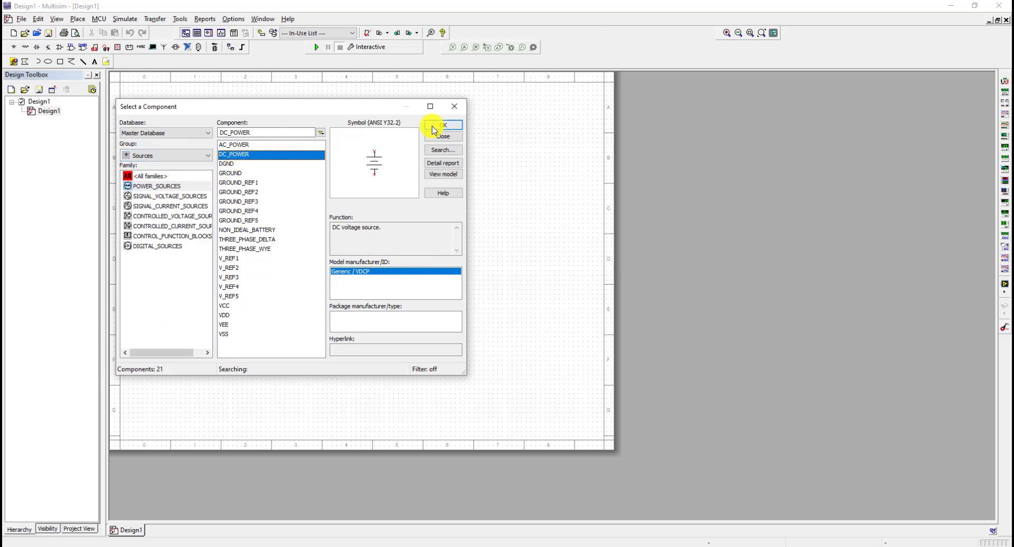
click(443, 124)
click(260, 221)
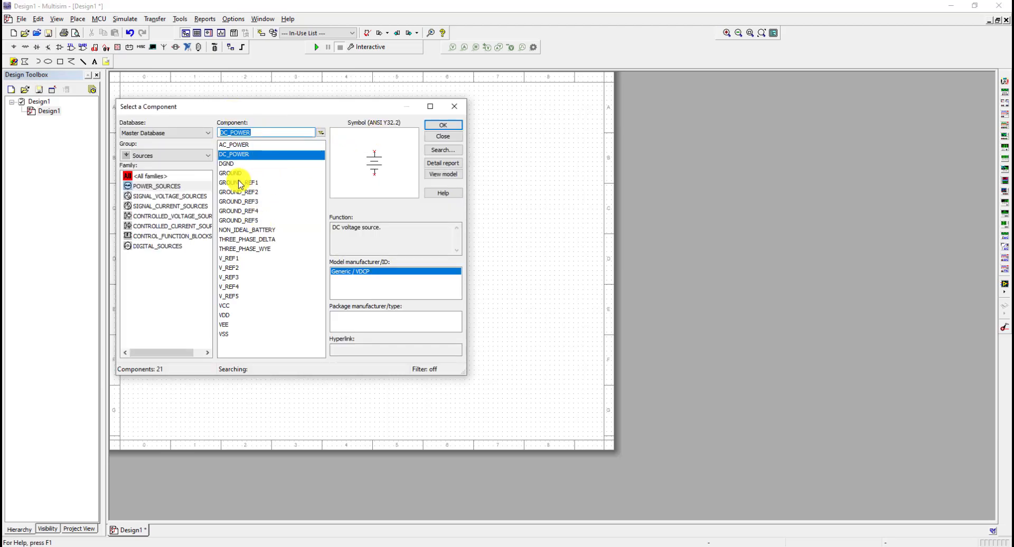
Place a GROUND component from the POWER_SOURCES family below and right of the DC source.
click(228, 163)
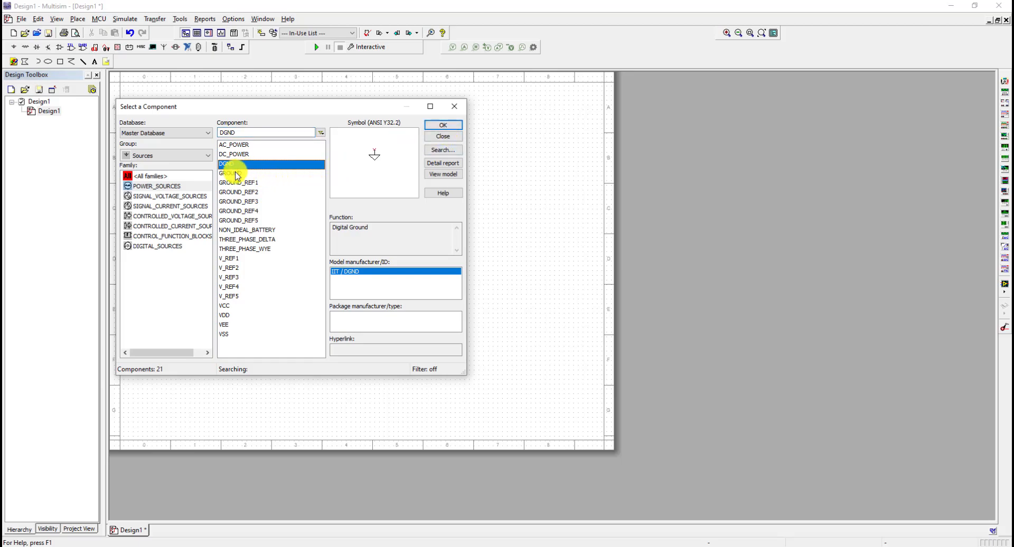
key(Down)
click(445, 125)
click(331, 274)
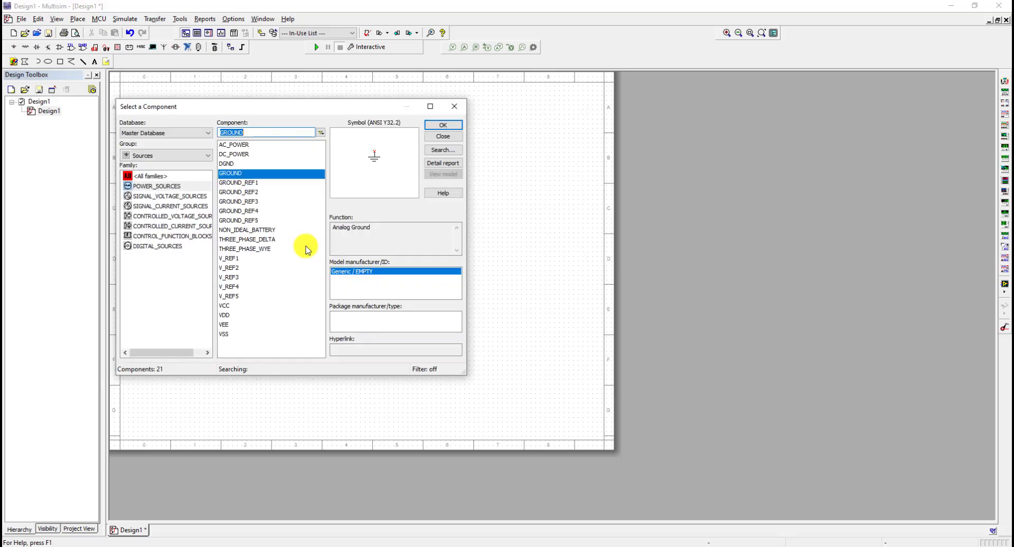
Place a 1k resistor from the Basic group's RESISTOR family above the DC source.
click(150, 156)
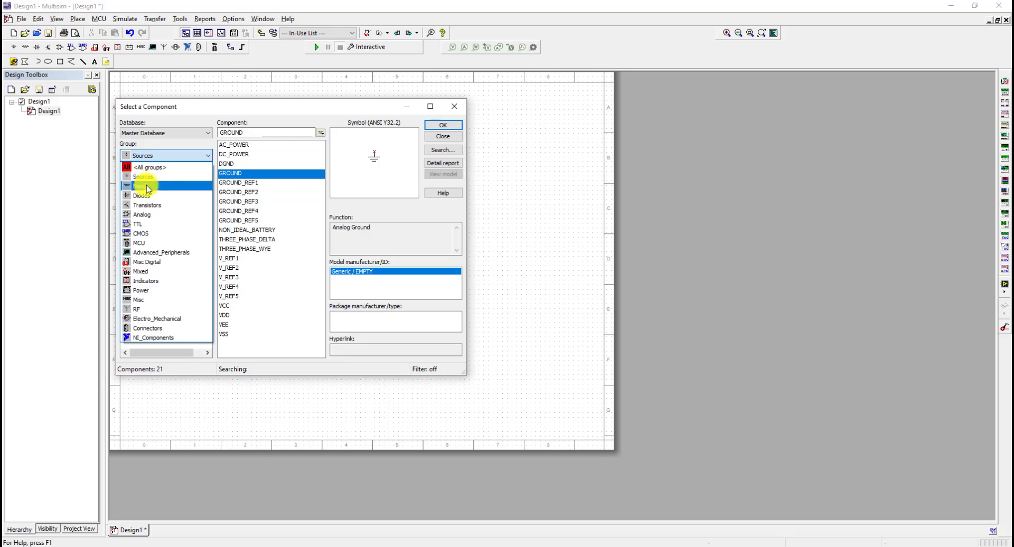
click(145, 187)
scroll(168, 254, down, 2)
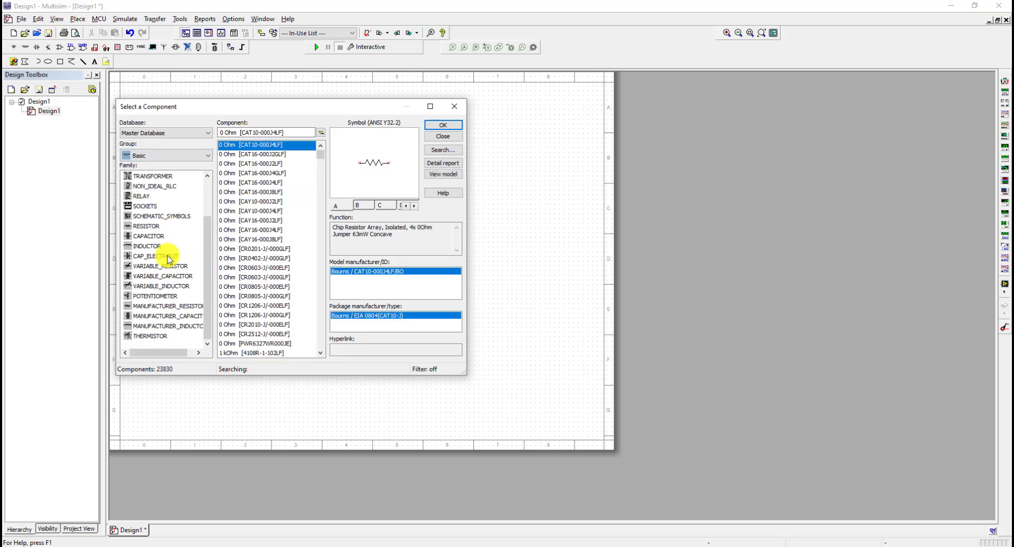
click(146, 226)
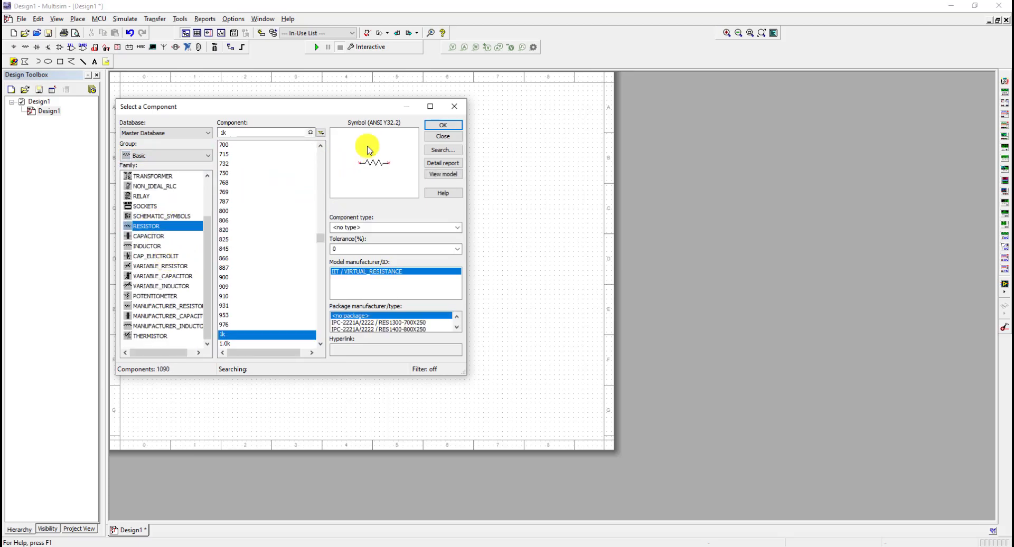
click(442, 125)
click(283, 177)
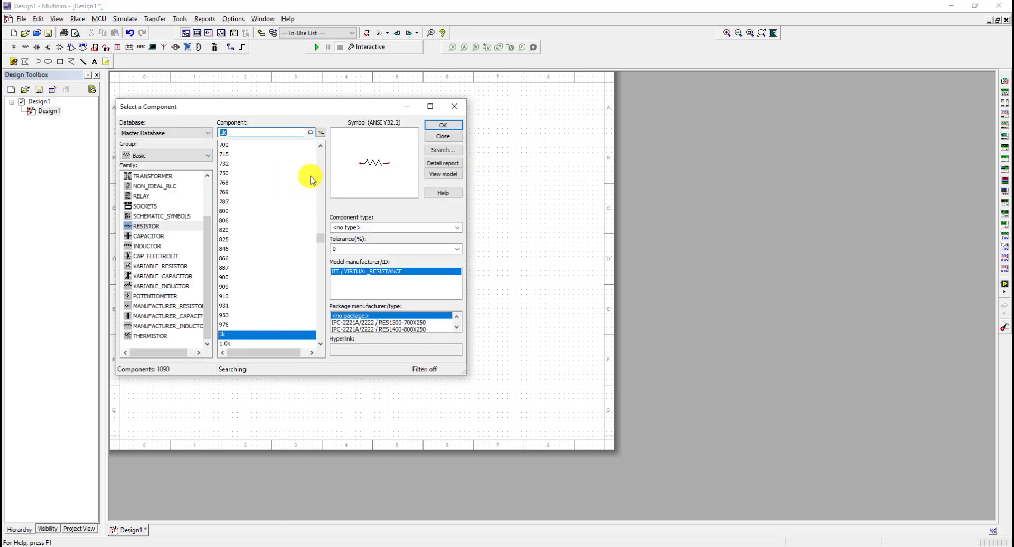
Place an LED_blue component from the Diodes group's LED family to the right of the resistor and source.
scroll(184, 212, up, 2)
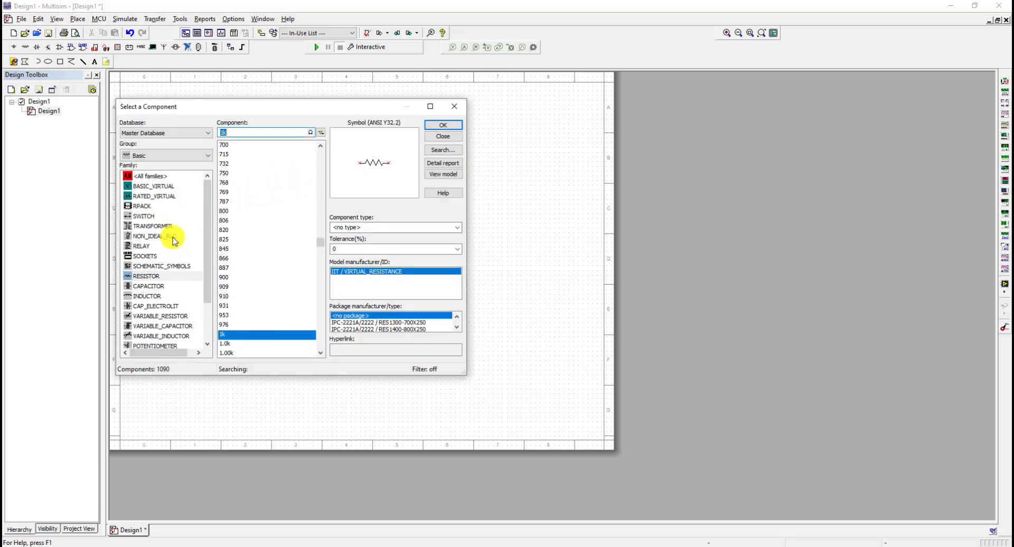
scroll(172, 237, down, 2)
scroll(170, 234, up, 2)
scroll(152, 218, down, 3)
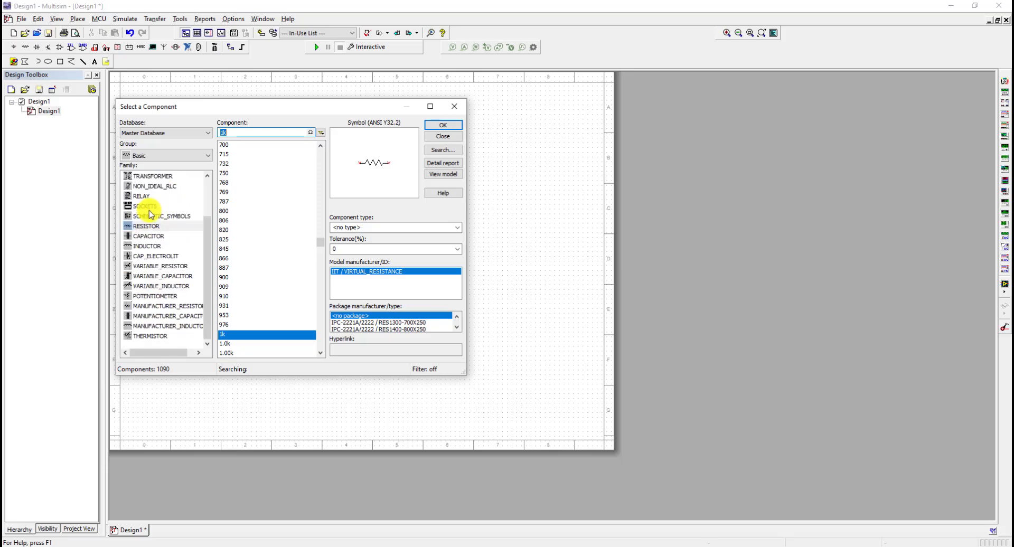
scroll(150, 226, up, 3)
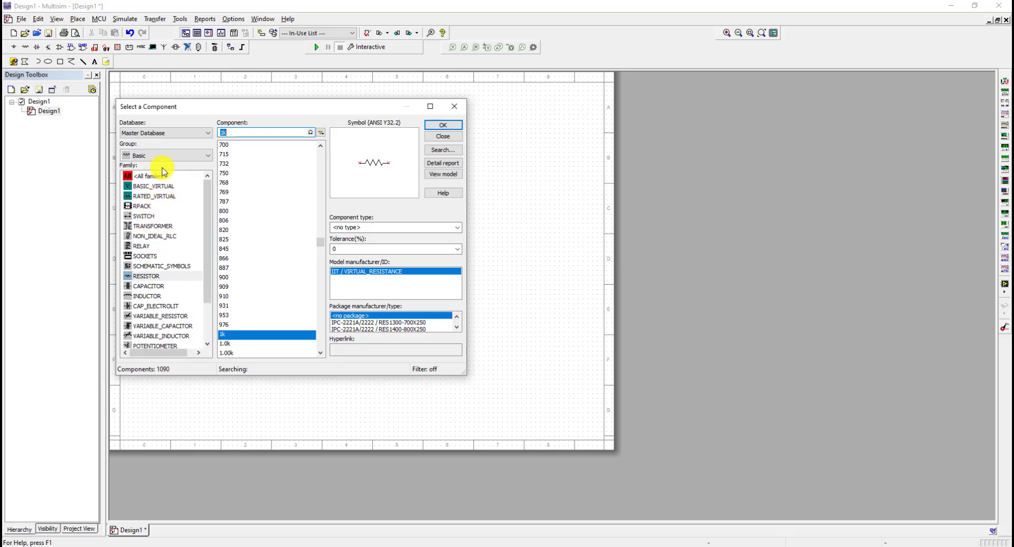
click(164, 156)
click(141, 196)
click(141, 229)
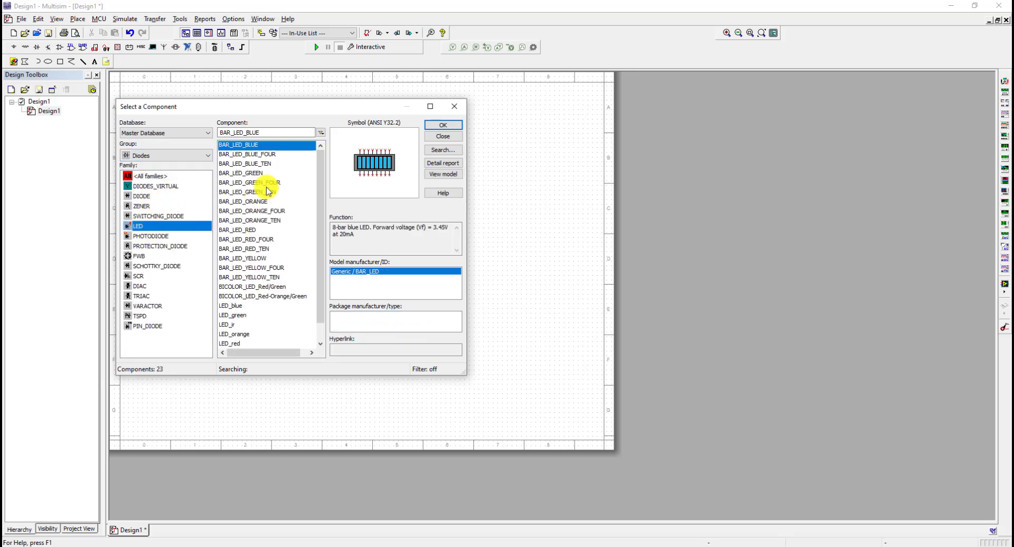
click(233, 306)
click(437, 128)
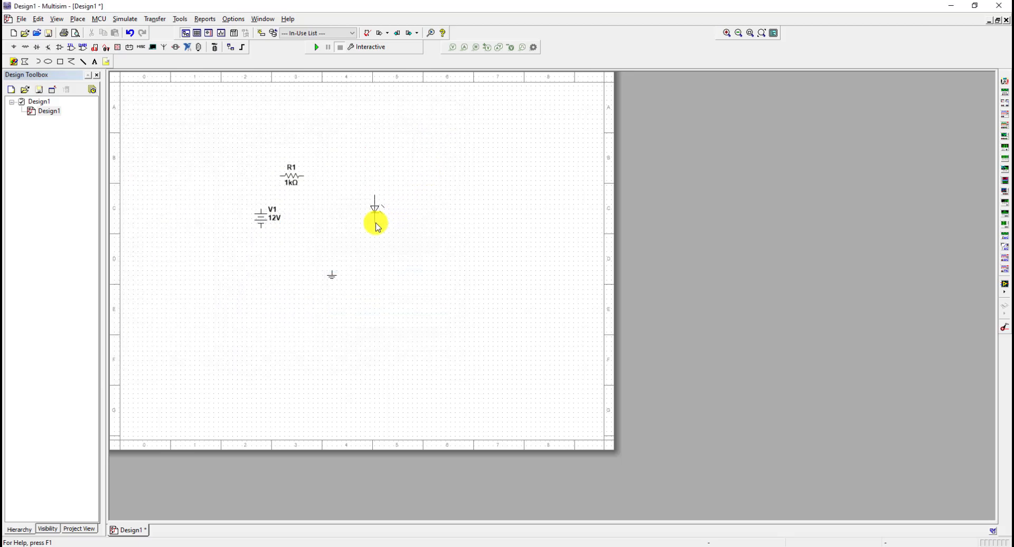
click(377, 216)
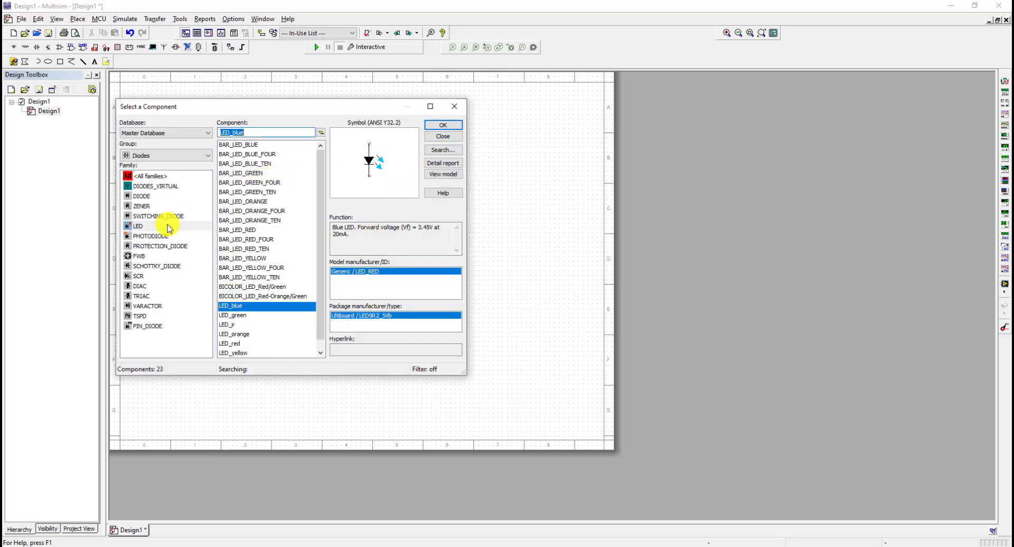
Place a DIPSW1 switch from the SWITCH family, found under all groups, beside the resistor, and finish adding components.
click(150, 158)
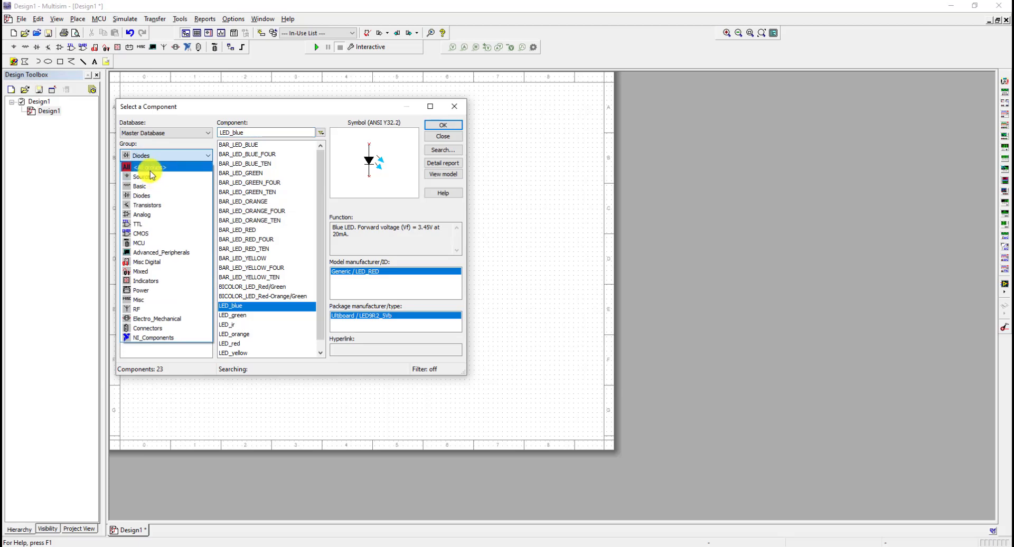
click(144, 165)
scroll(166, 264, down, 10)
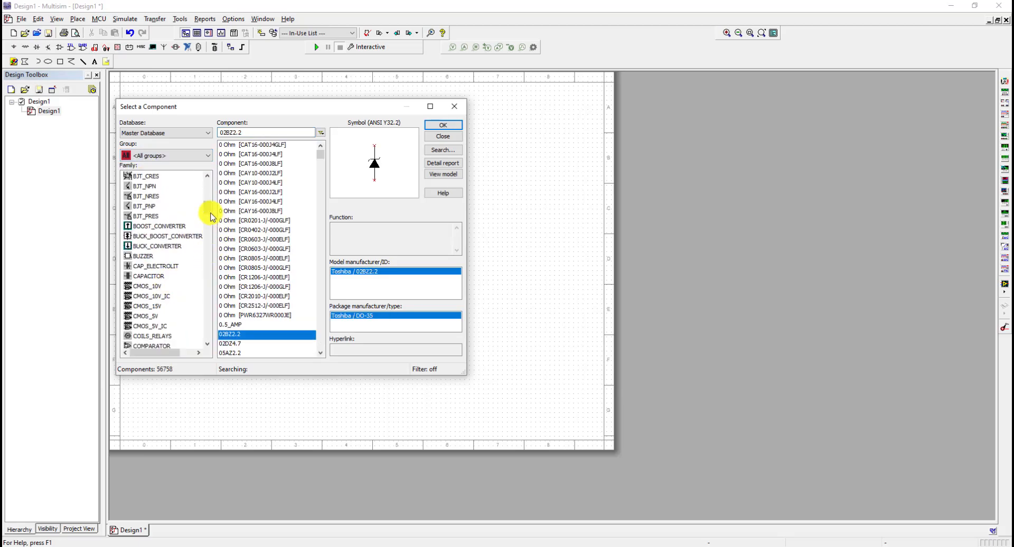
drag(208, 213, 210, 341)
scroll(168, 316, up, 3)
scroll(168, 316, up, 8)
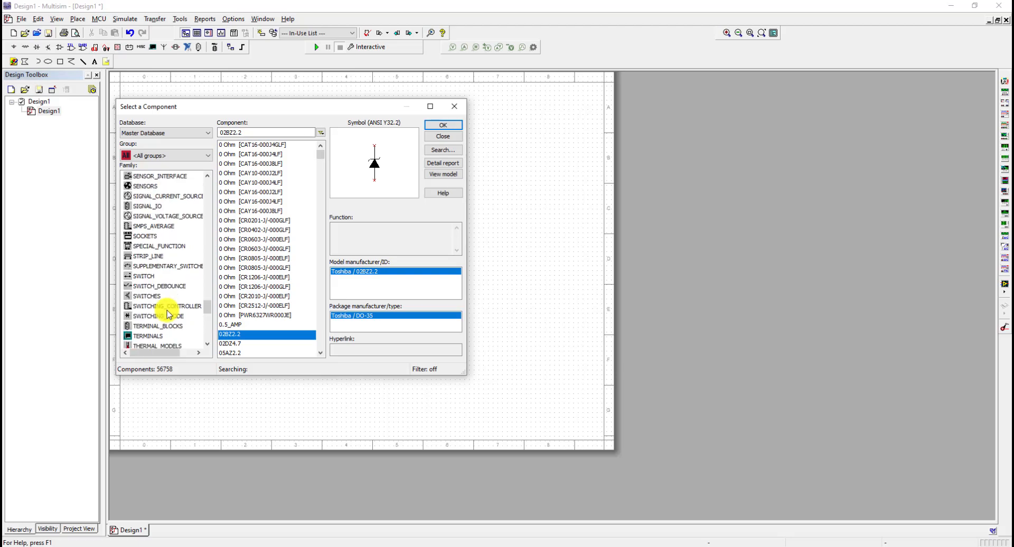
click(143, 276)
click(261, 165)
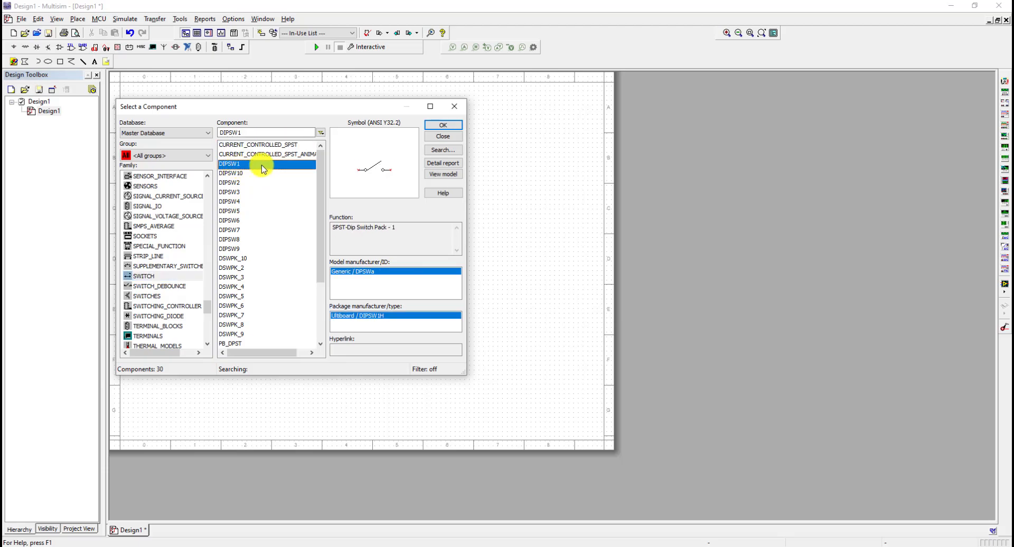
click(443, 124)
click(322, 180)
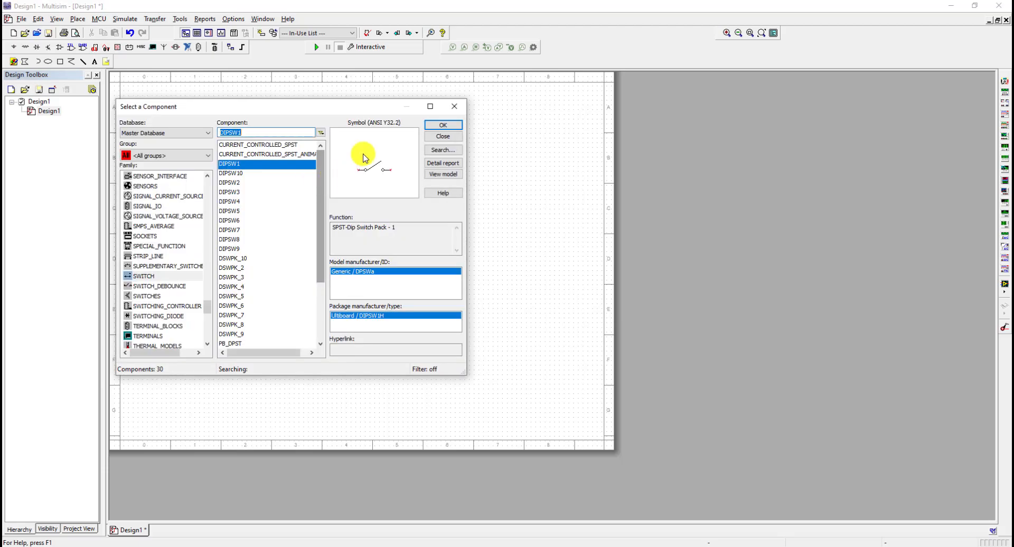
click(432, 135)
Wire the DC source, resistor, switch and LED in series, returning the LED's cathode to the source's negative terminal.
click(260, 210)
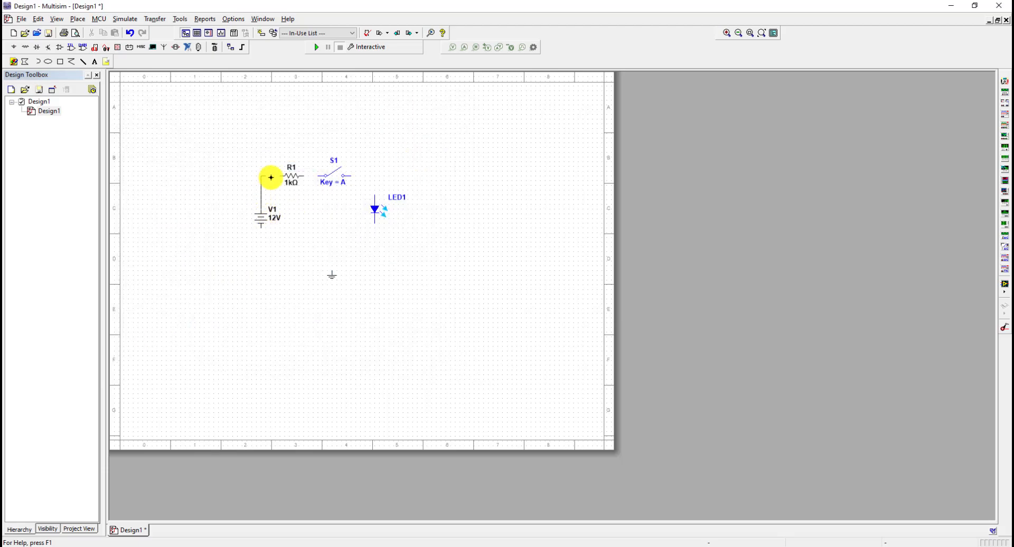
click(278, 177)
click(344, 175)
click(374, 196)
click(376, 222)
click(260, 230)
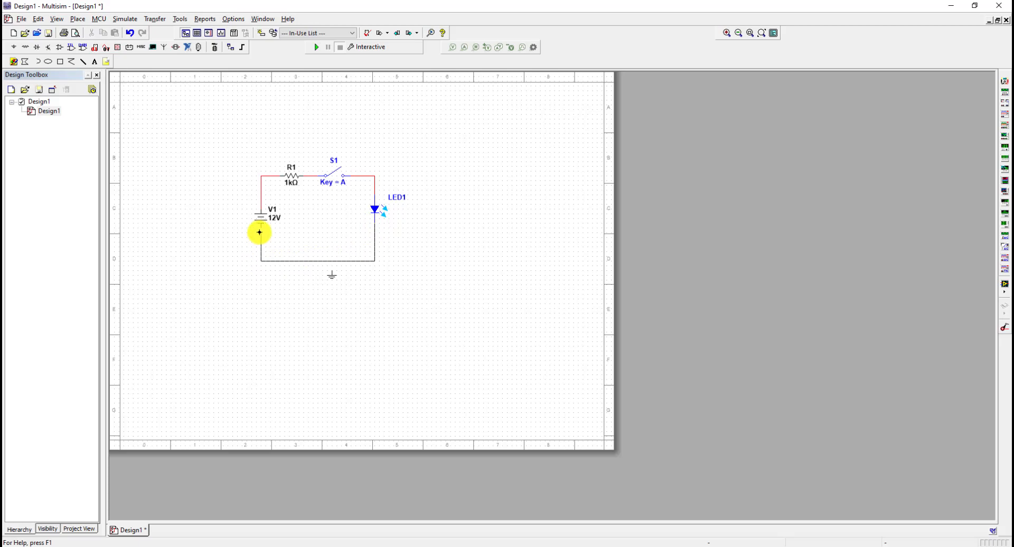
Move the ground symbol slightly left and wire it to the circuit's lower return wire.
drag(330, 277, 311, 276)
click(312, 270)
click(313, 261)
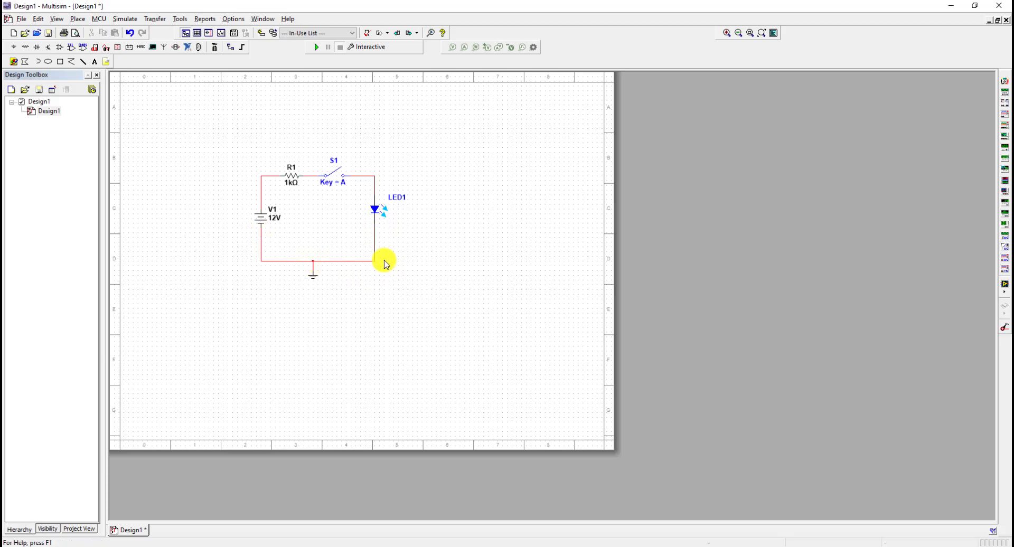
Run the interactive simulation, close and reopen switch S1 to test the LED, and stop the simulation.
click(319, 50)
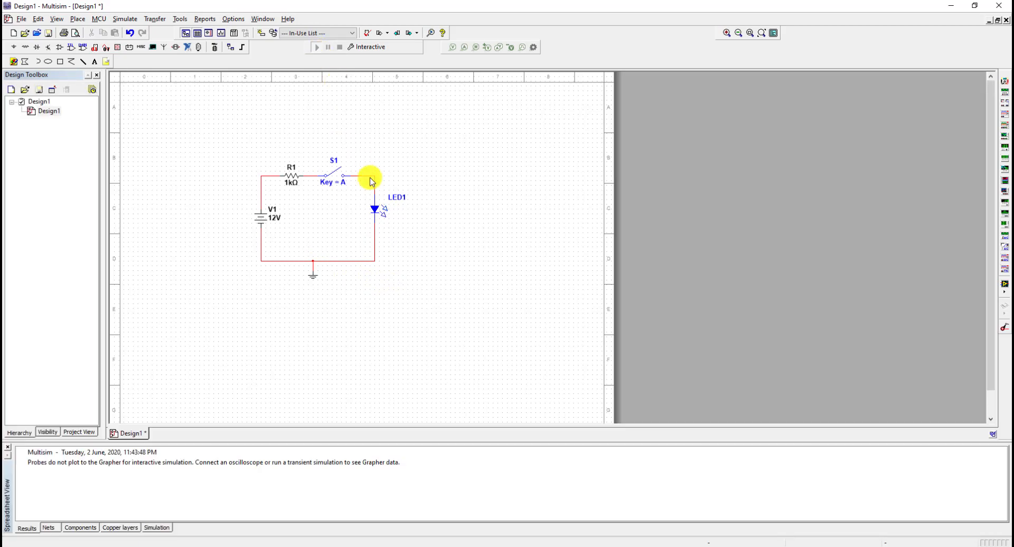
click(335, 177)
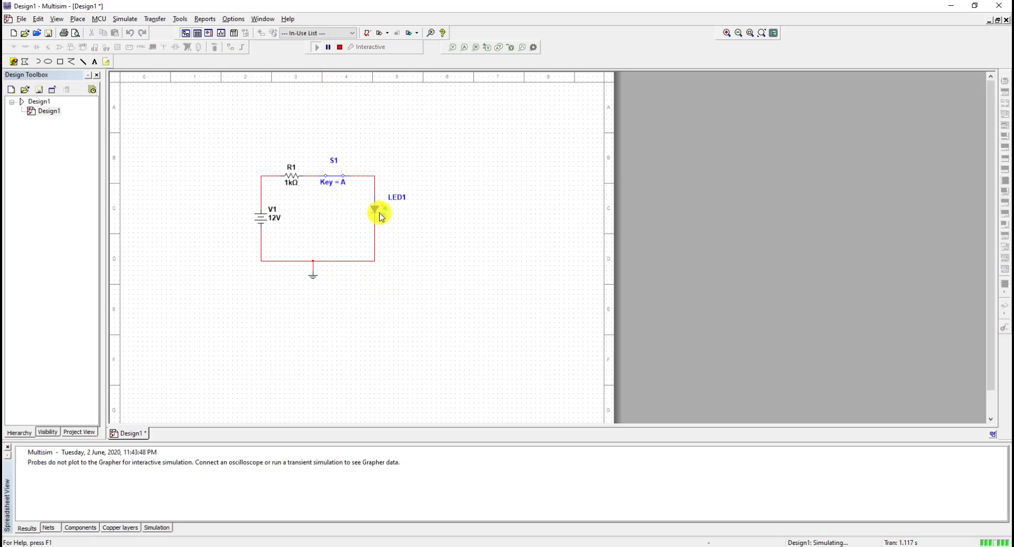
click(337, 179)
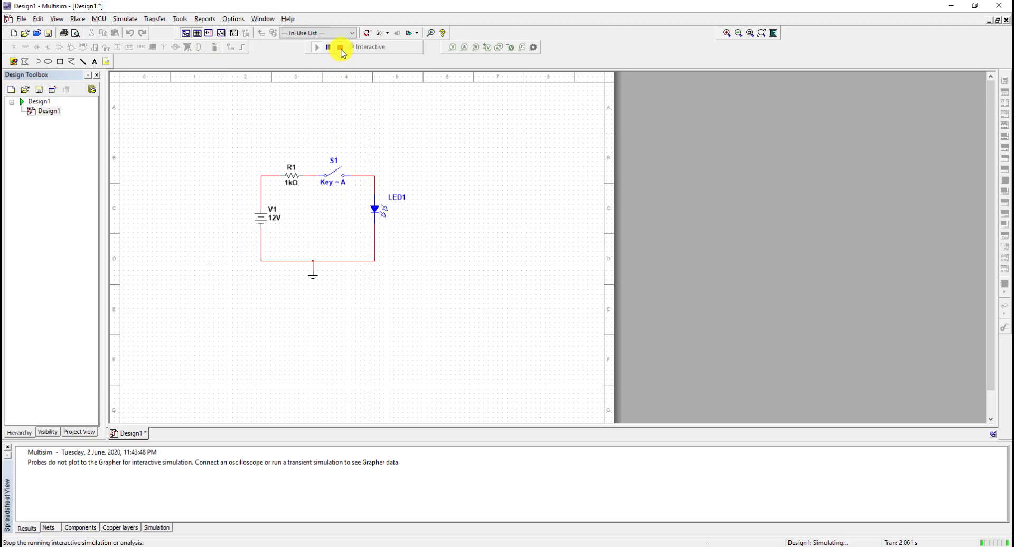
click(339, 47)
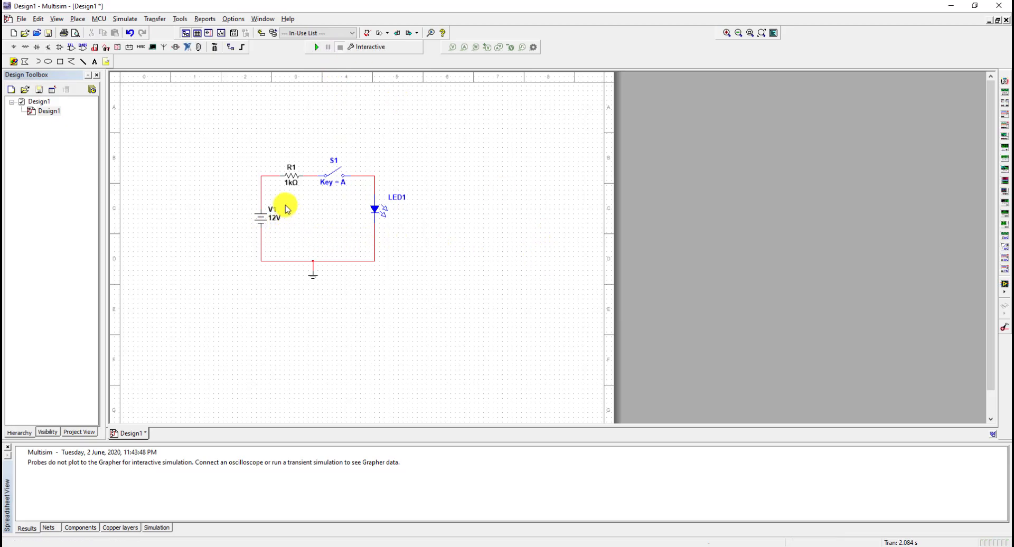
click(309, 270)
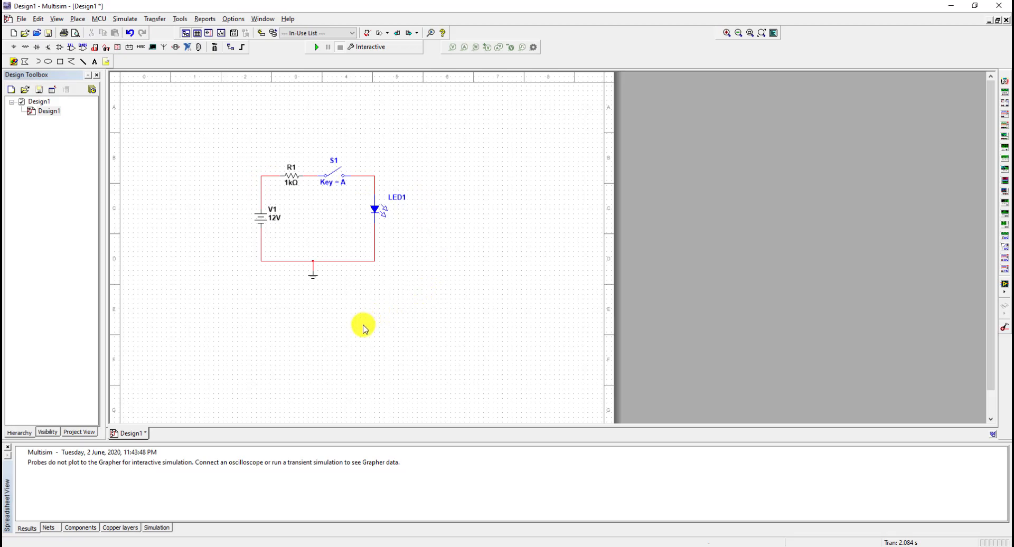
click(150, 21)
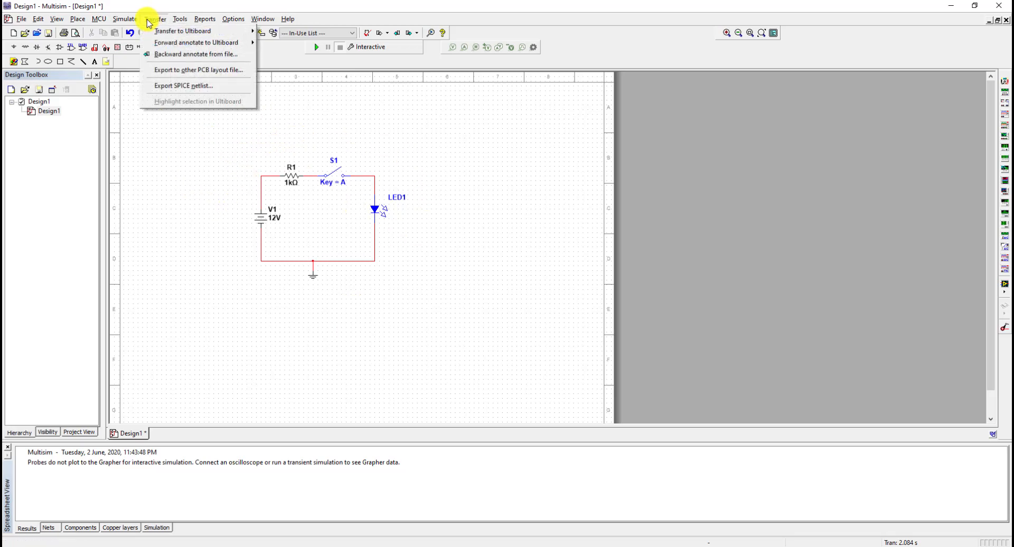
mouse_move(160, 34)
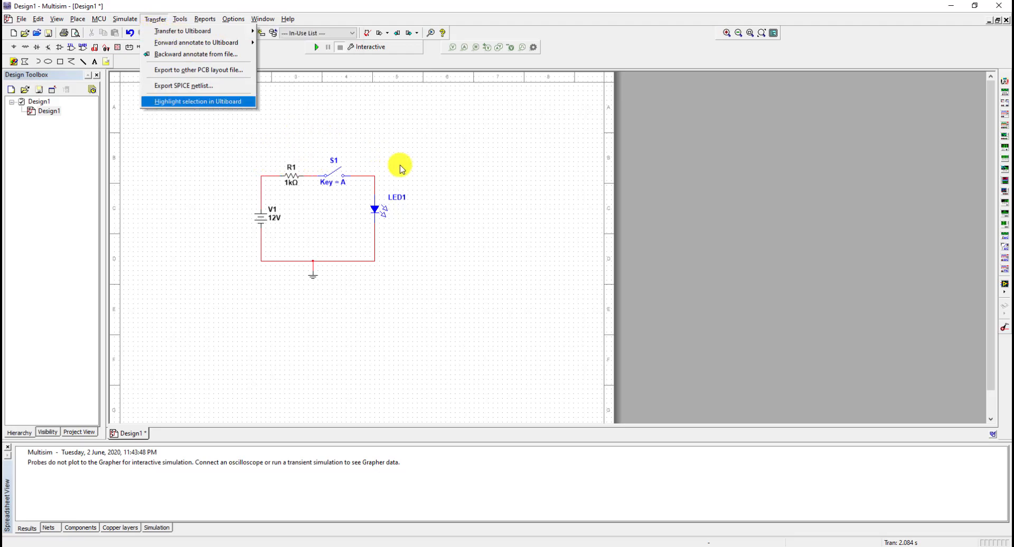
click(406, 284)
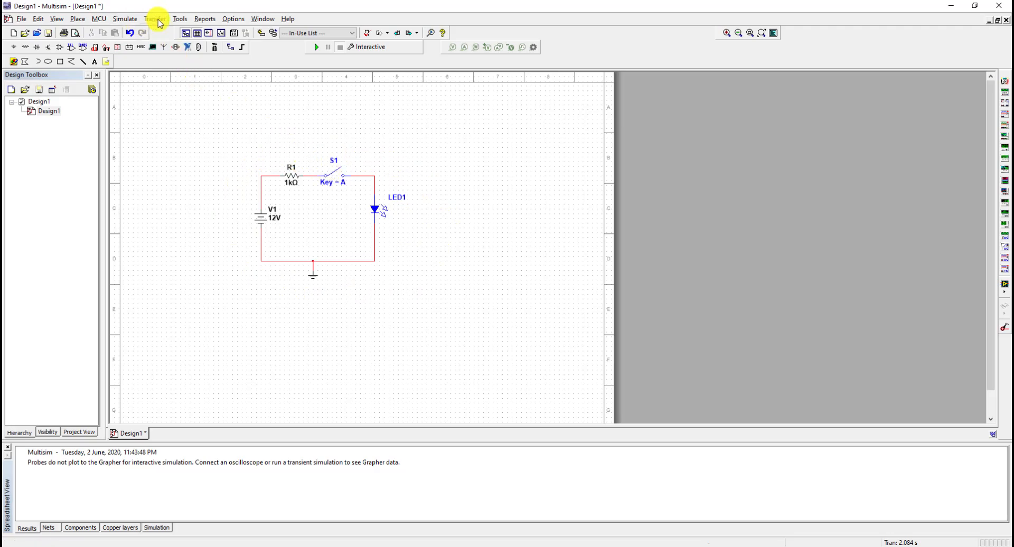
Transfer the circuit to Ultiboard 14.2, saving the netlist as 1 in the Desktop's Ultiboard folder, and import all listed netlist items.
click(157, 21)
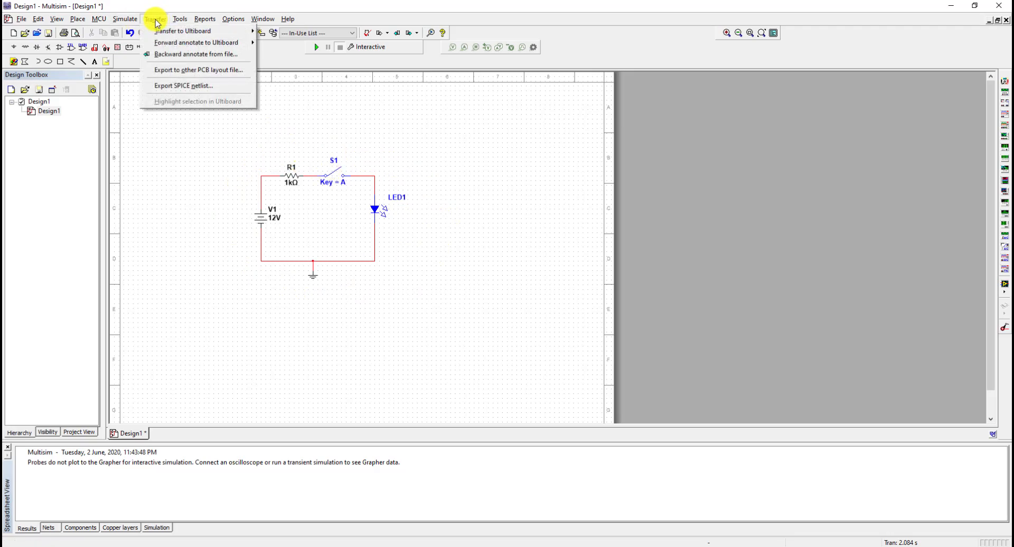
mouse_move(157, 35)
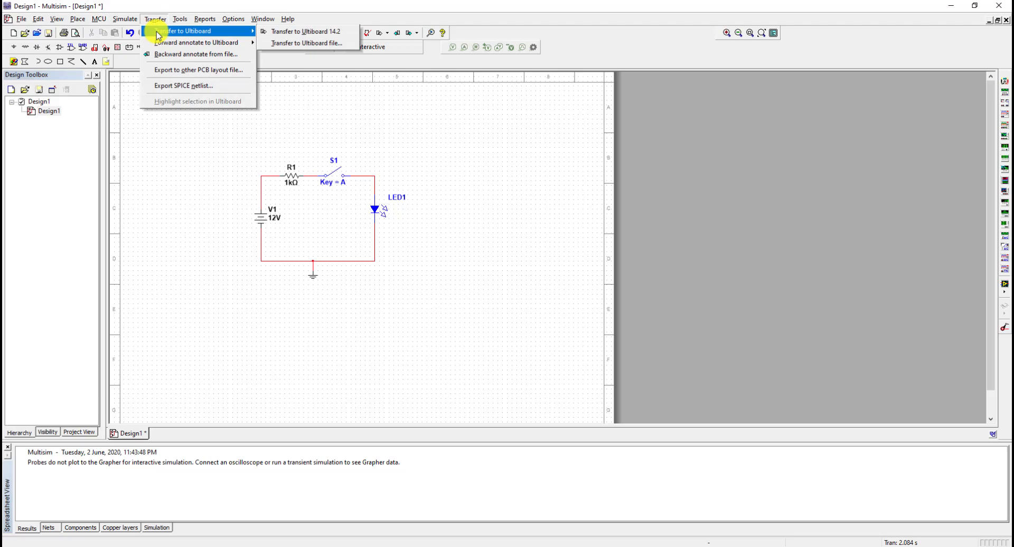
click(296, 32)
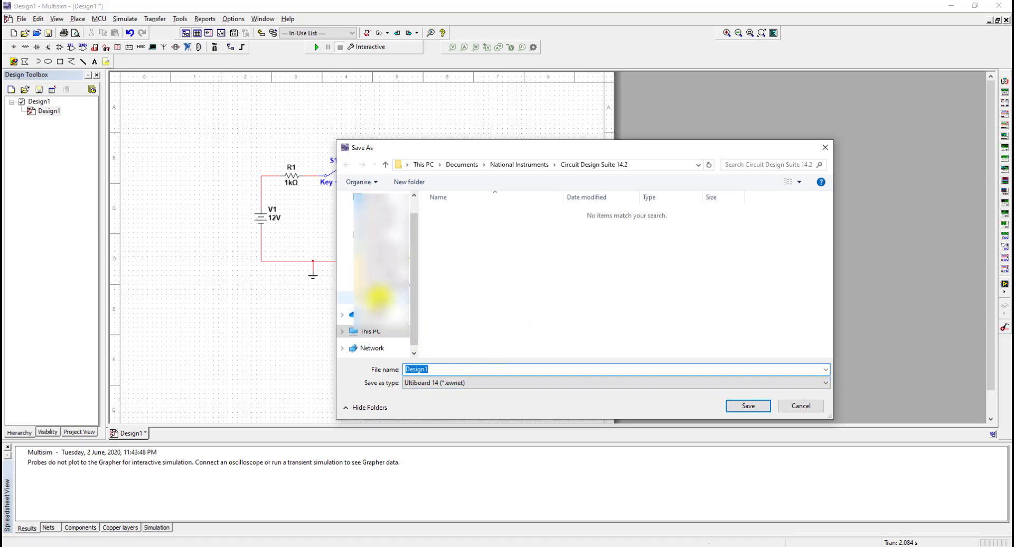
click(346, 298)
click(431, 370)
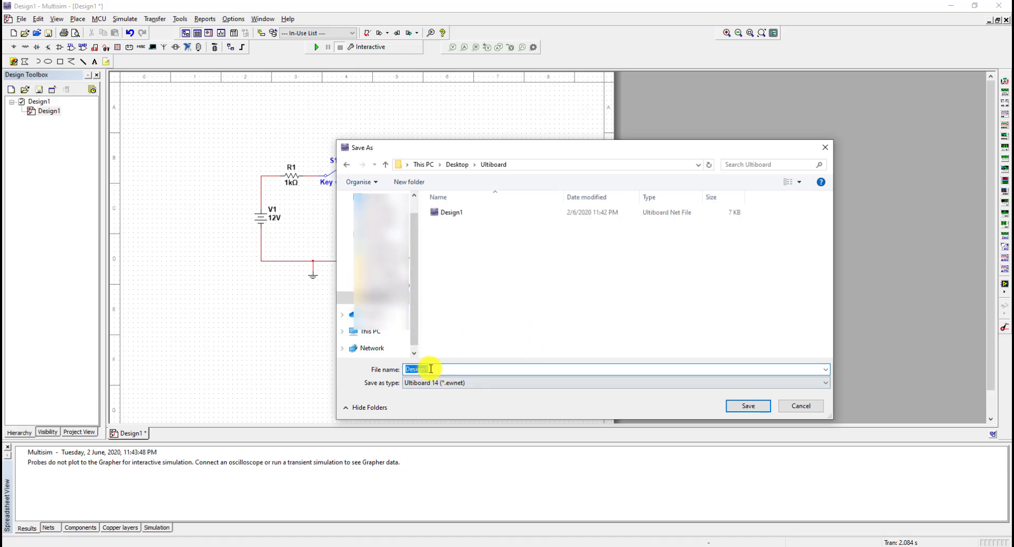
text(1)
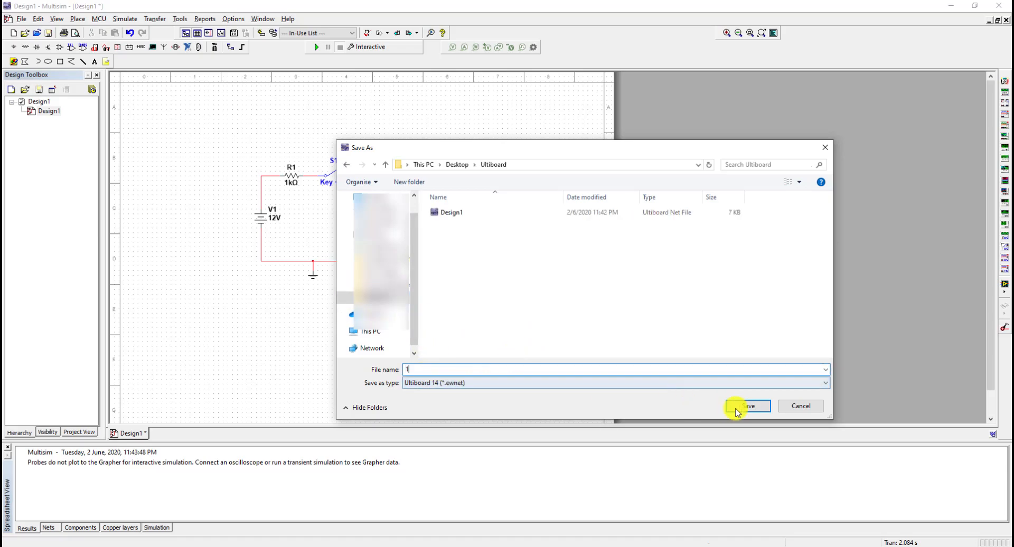
click(749, 407)
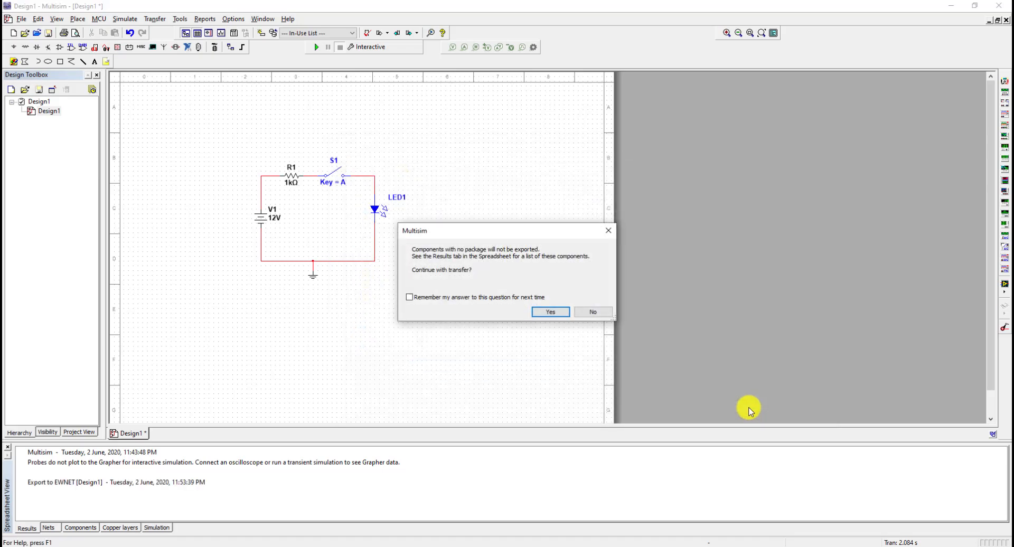
click(547, 313)
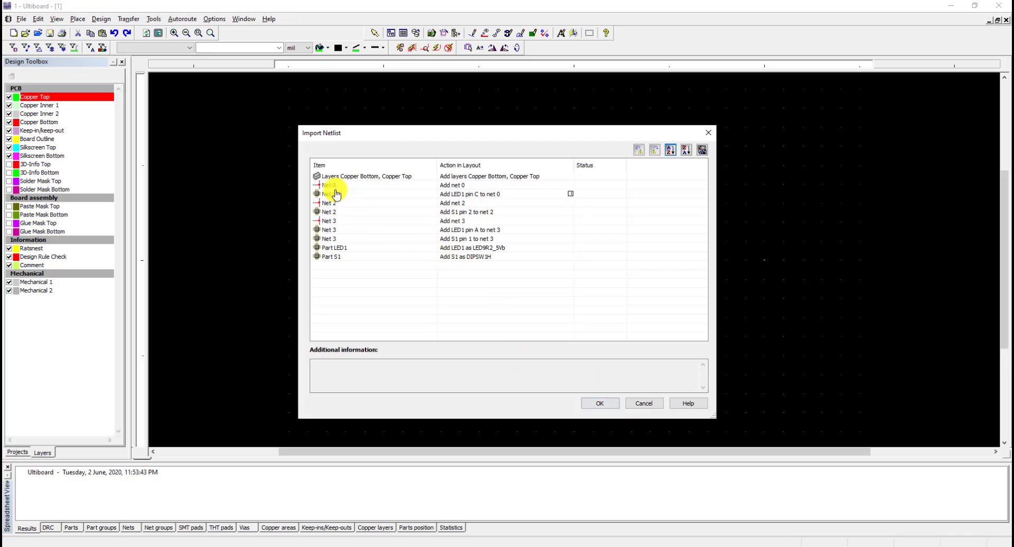
click(599, 404)
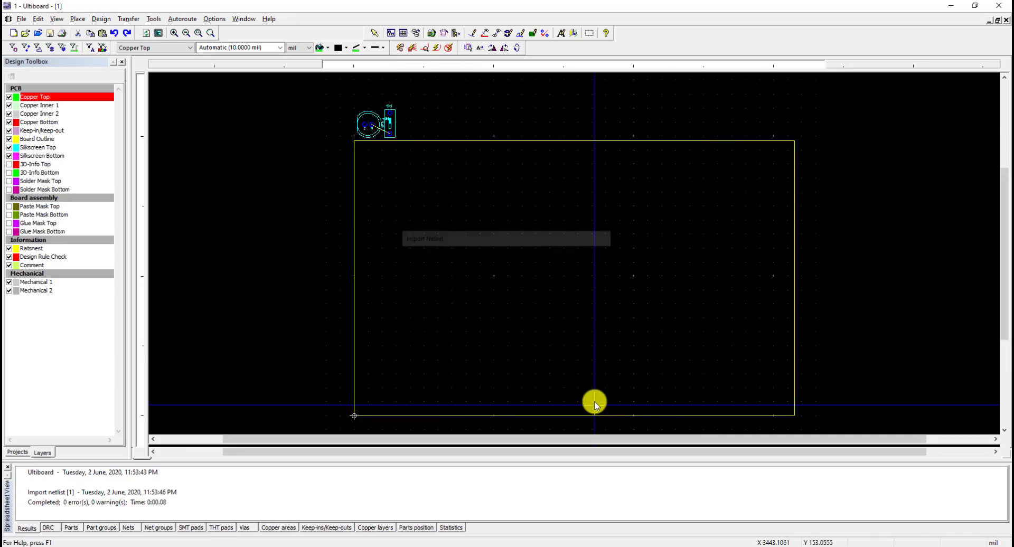
Move switch S1 and LED1 from above the board outline to the middle of the board.
drag(348, 101, 629, 203)
drag(578, 279, 646, 318)
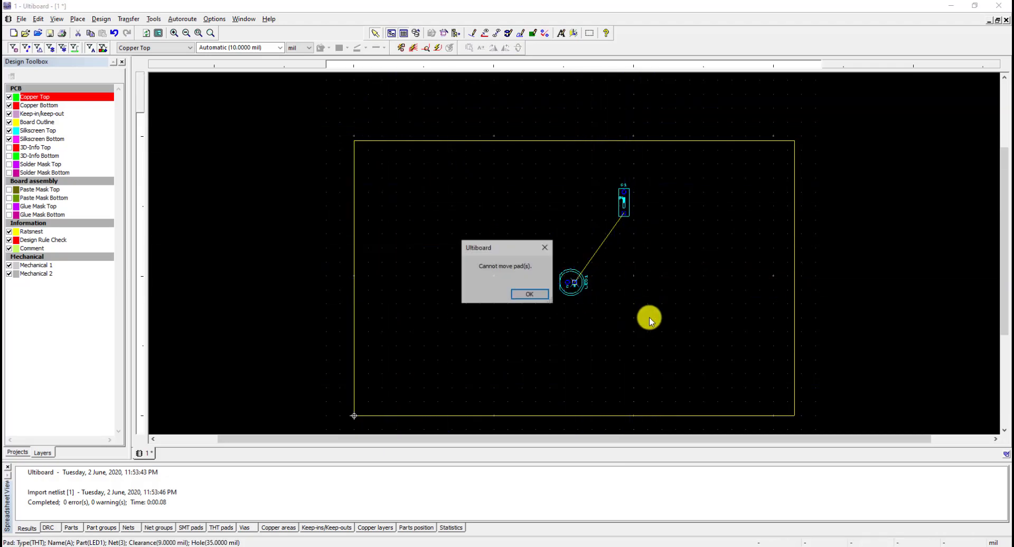
click(526, 294)
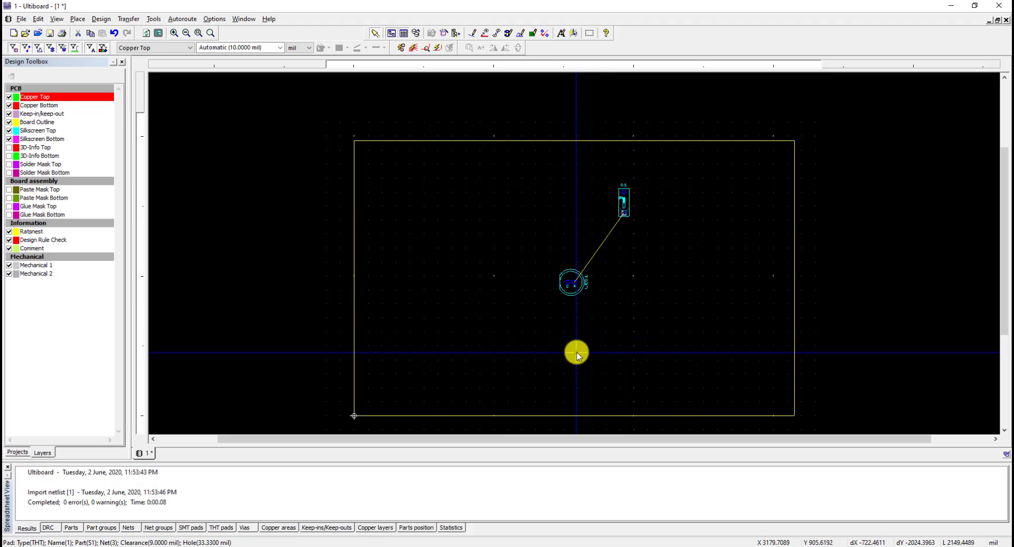
Switch back to the Design1 schematic in Multisim.
click(473, 546)
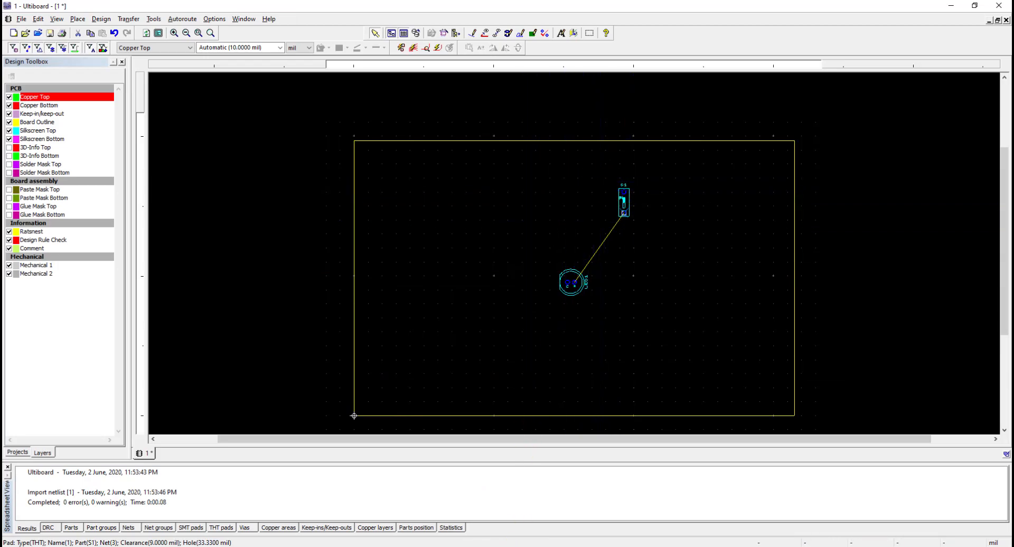
mouse_move(480, 546)
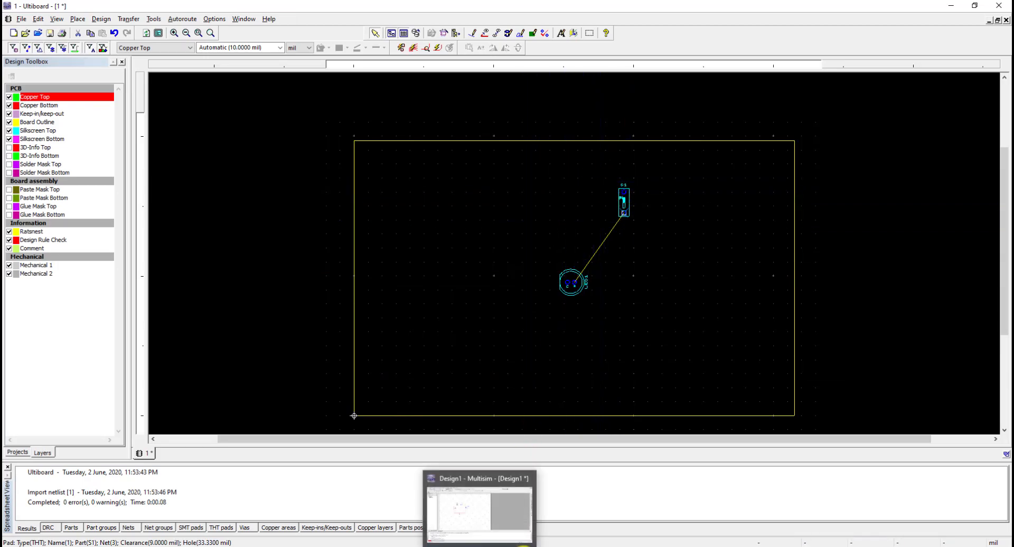
click(480, 546)
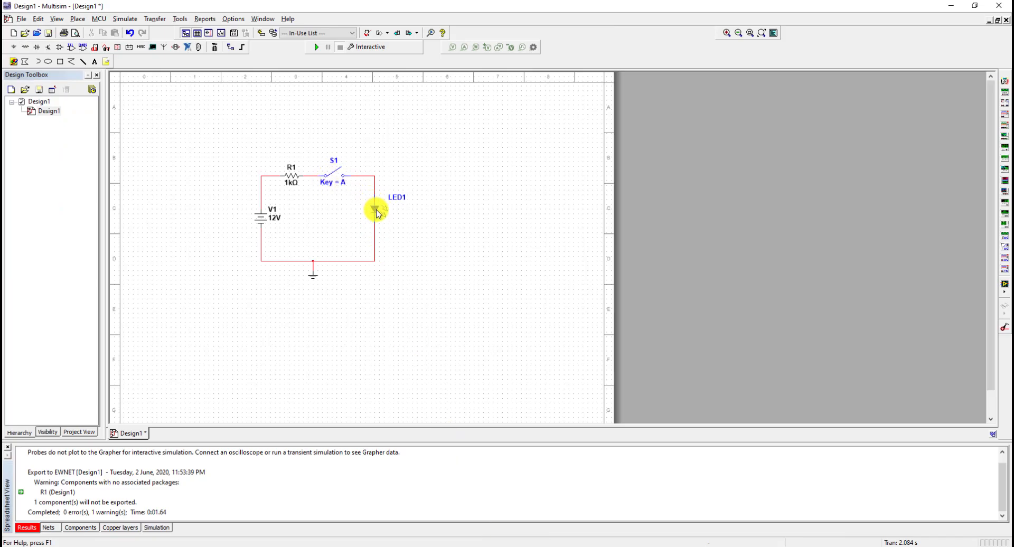
Examine LED1's display, fault and label properties, and close them unchanged.
double_click(375, 212)
click(449, 169)
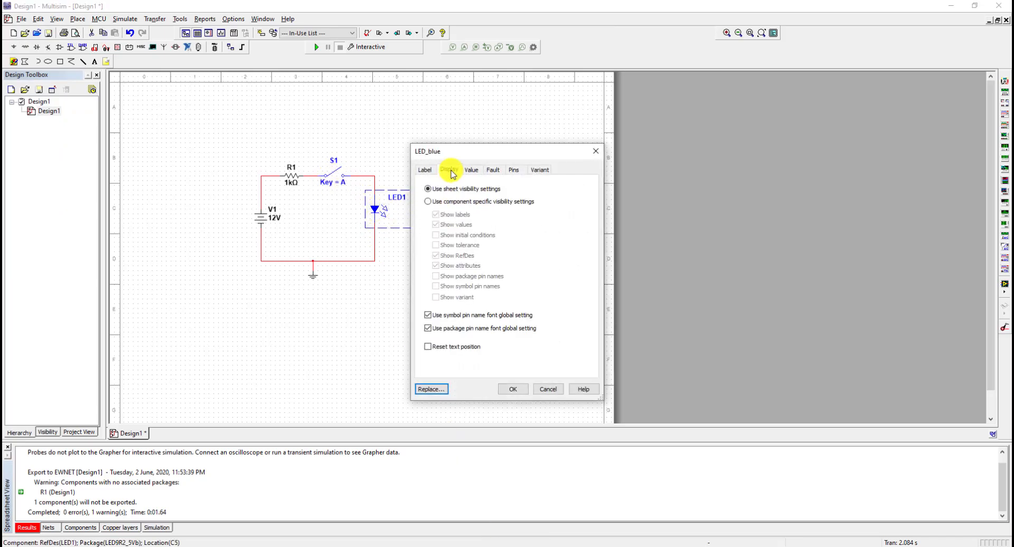
click(495, 171)
click(436, 172)
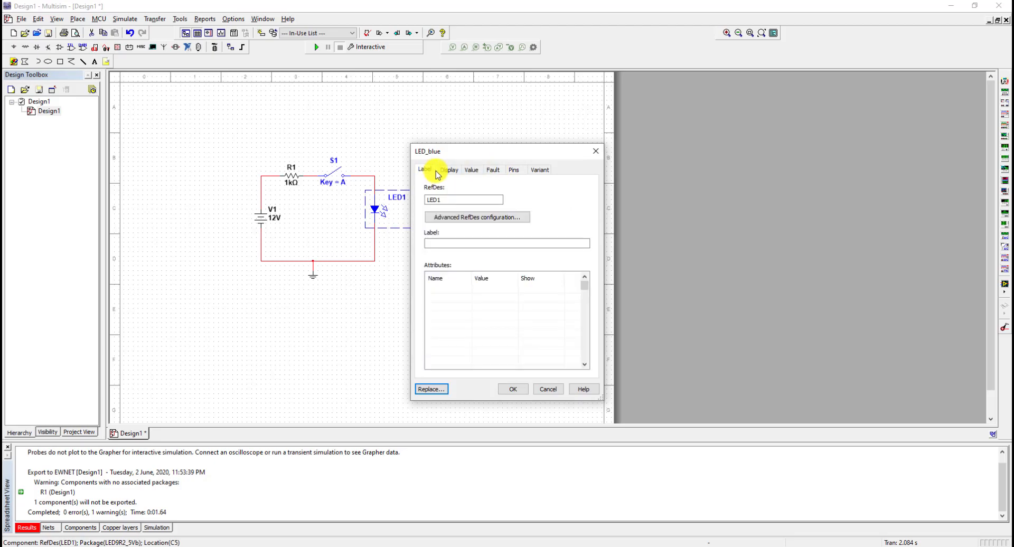
click(596, 151)
click(407, 231)
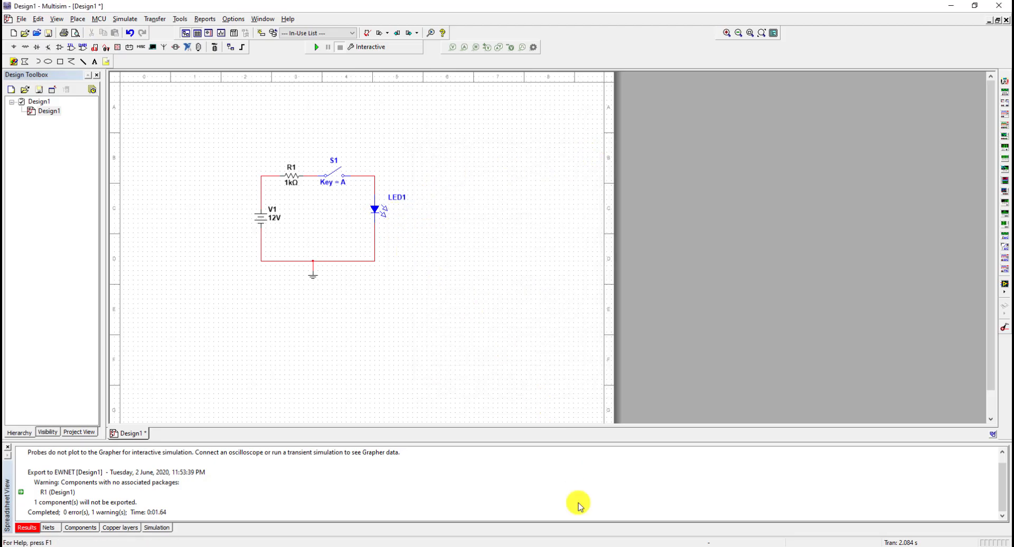
click(539, 546)
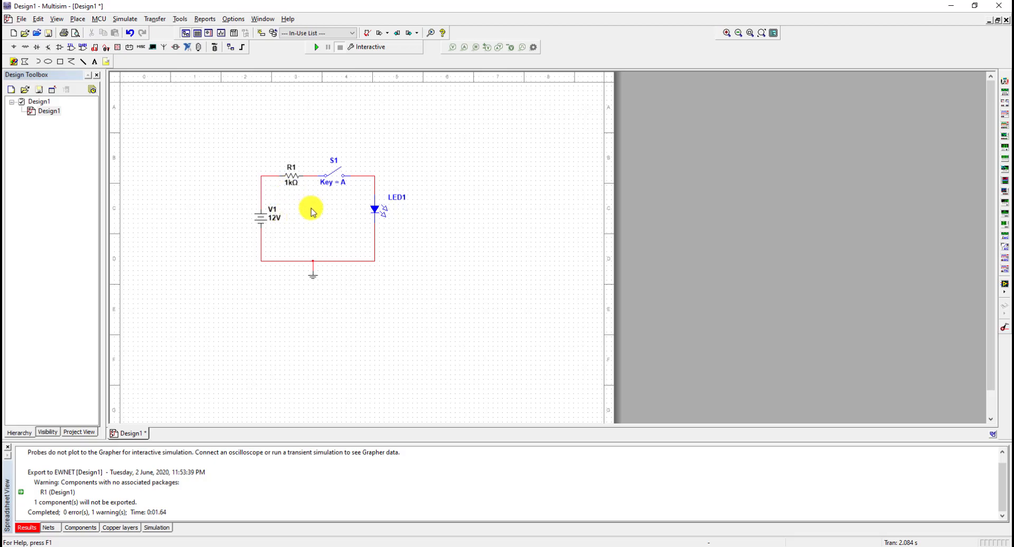
Replace R1 with a 1k resistor using the IPC-2221A/2222 RES1300-700X250 package.
click(293, 181)
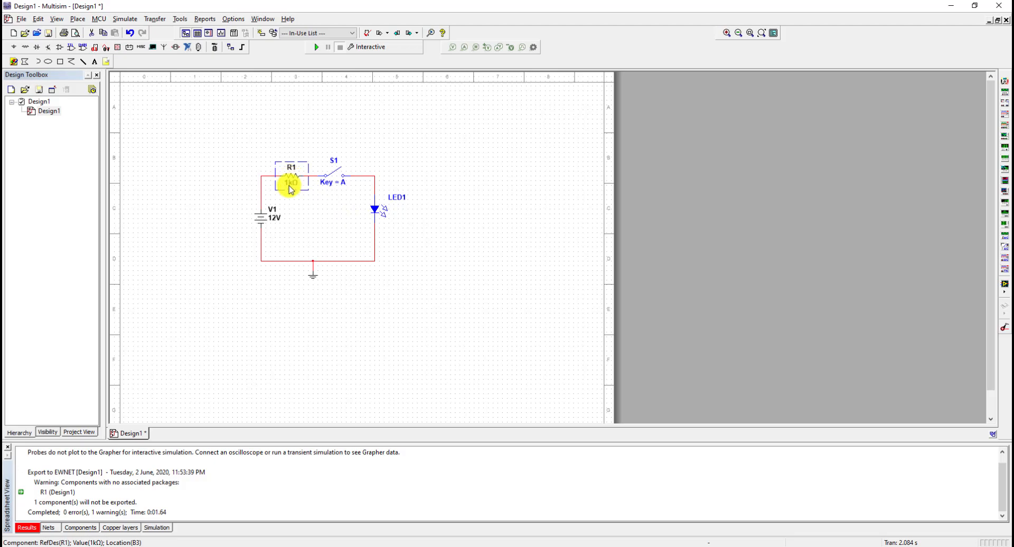
double_click(287, 173)
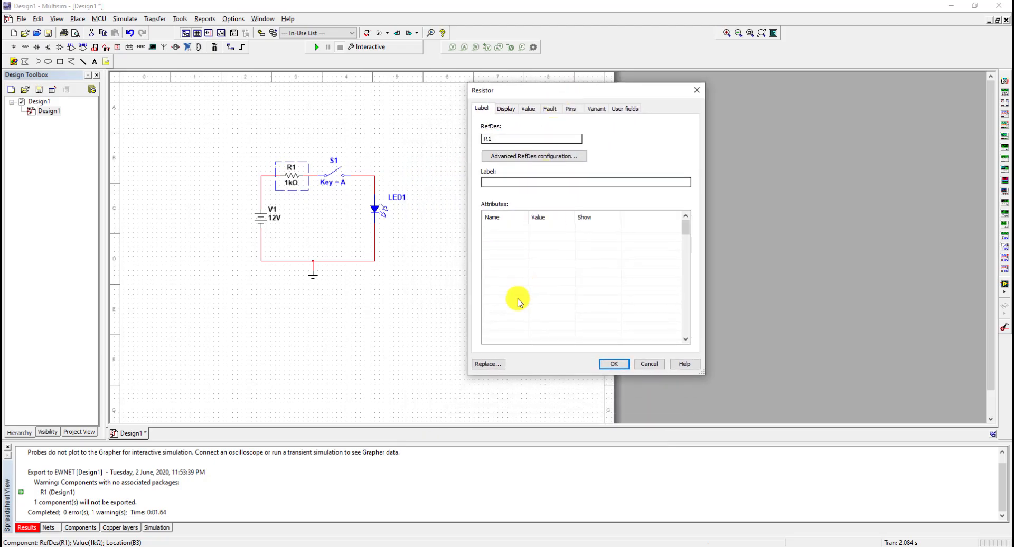
click(489, 365)
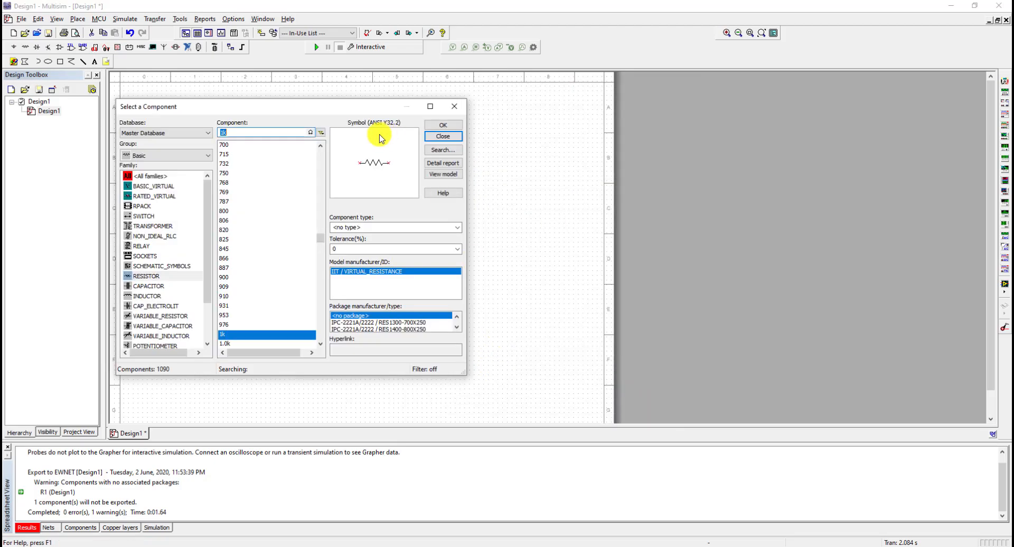
drag(332, 106, 636, 87)
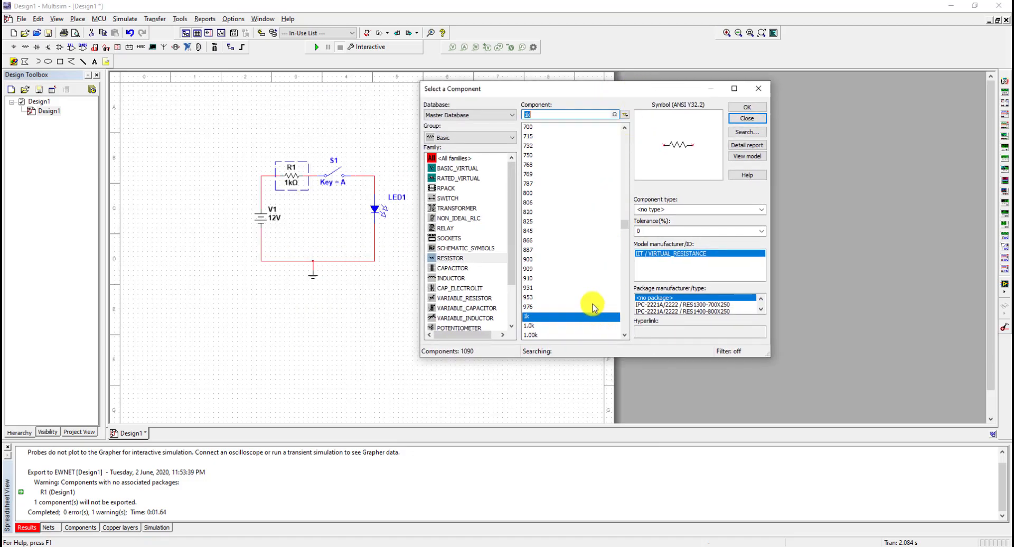
drag(573, 94, 529, 95)
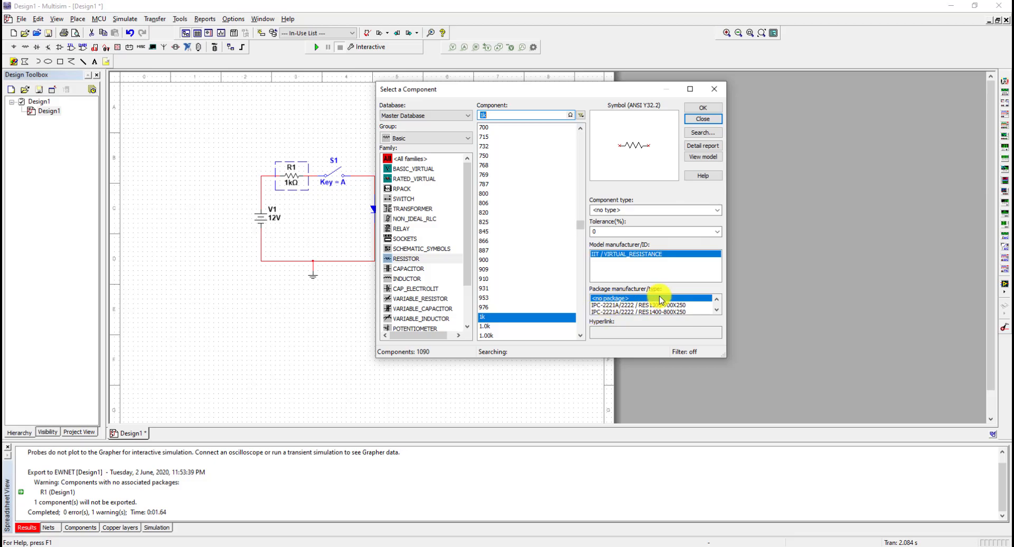
scroll(653, 307, down, 1)
scroll(636, 309, up, 1)
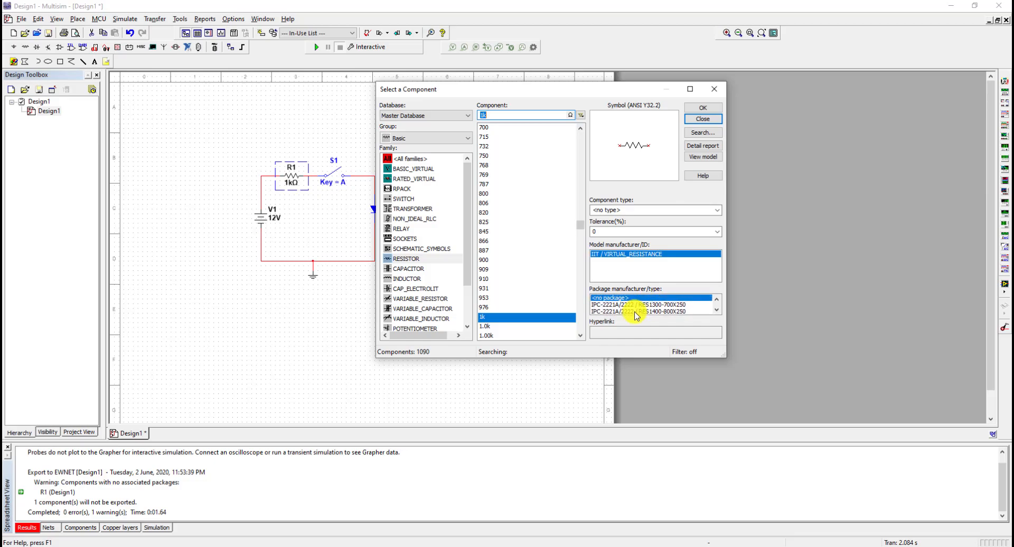
scroll(626, 308, down, 1)
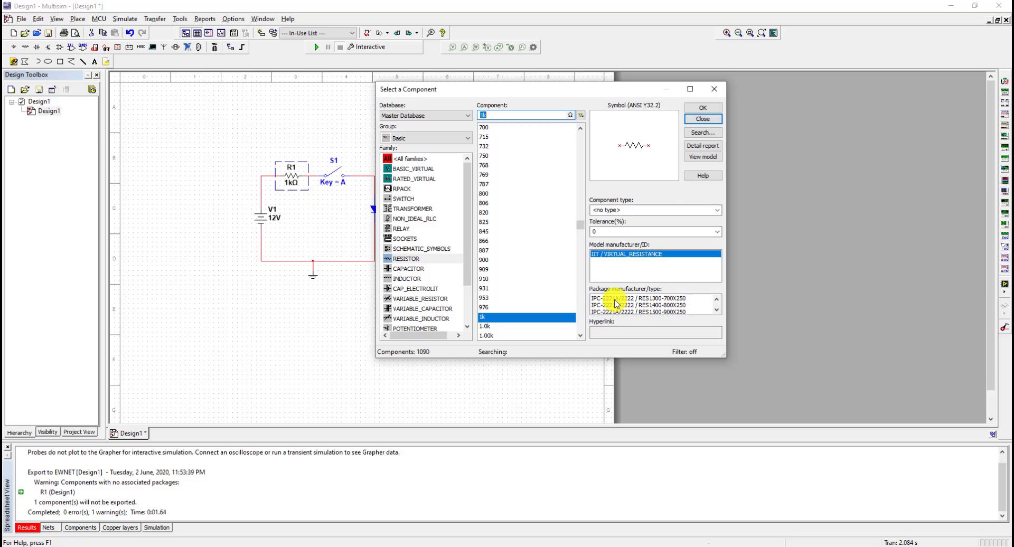
click(615, 299)
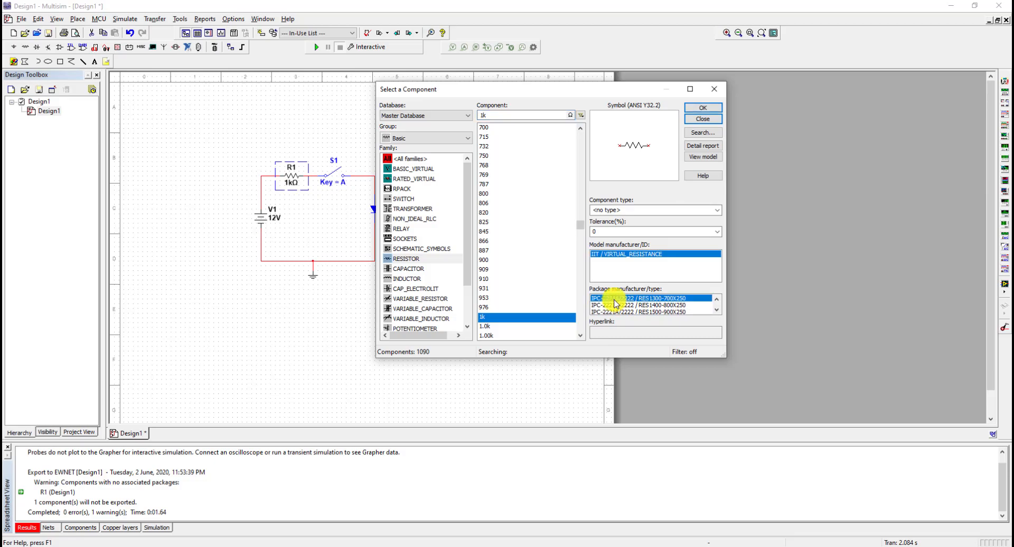
click(703, 109)
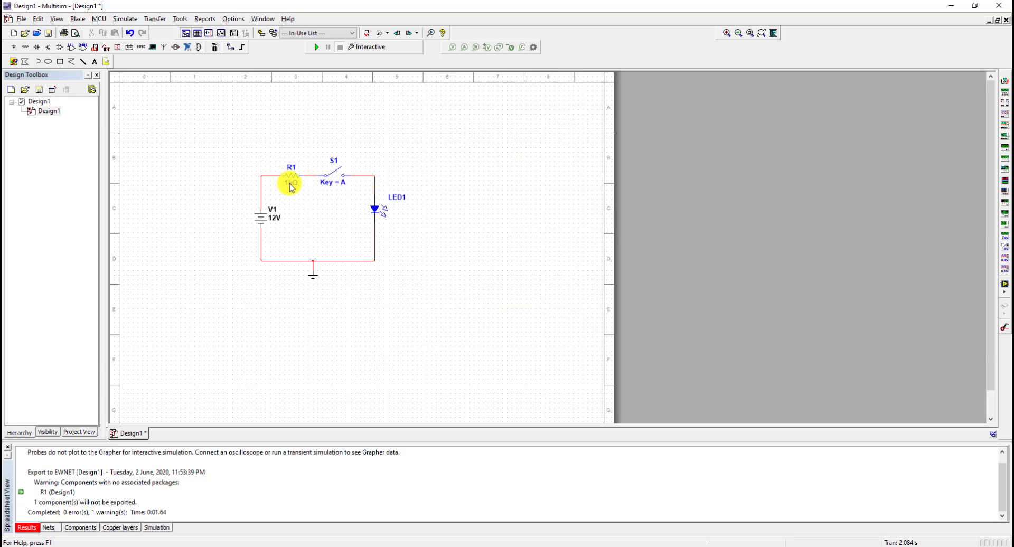
click(303, 275)
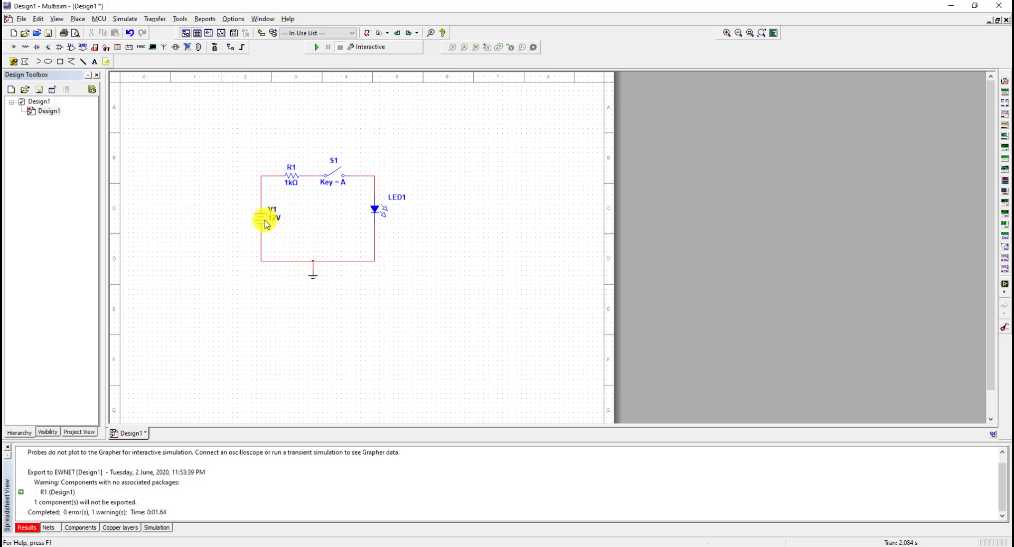
click(300, 234)
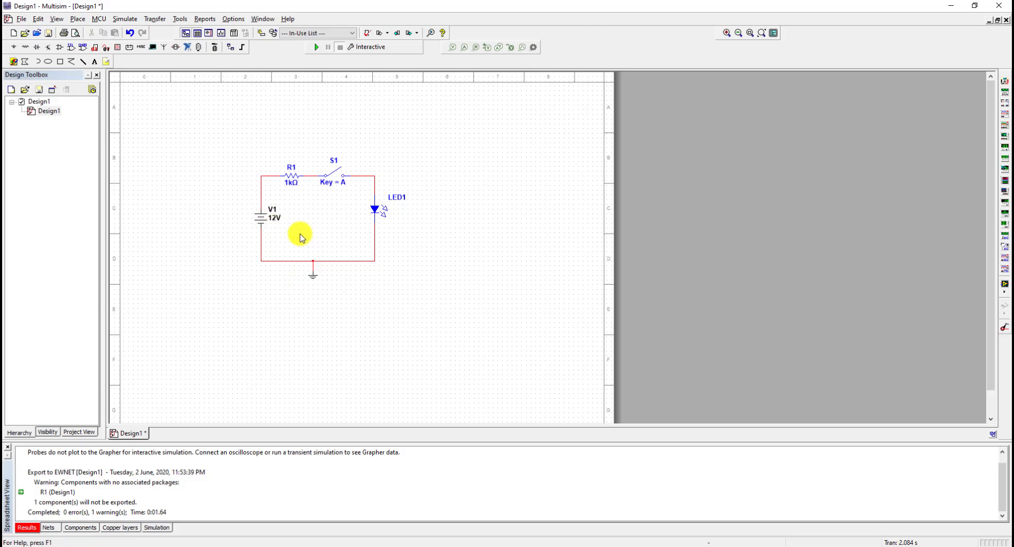
click(264, 223)
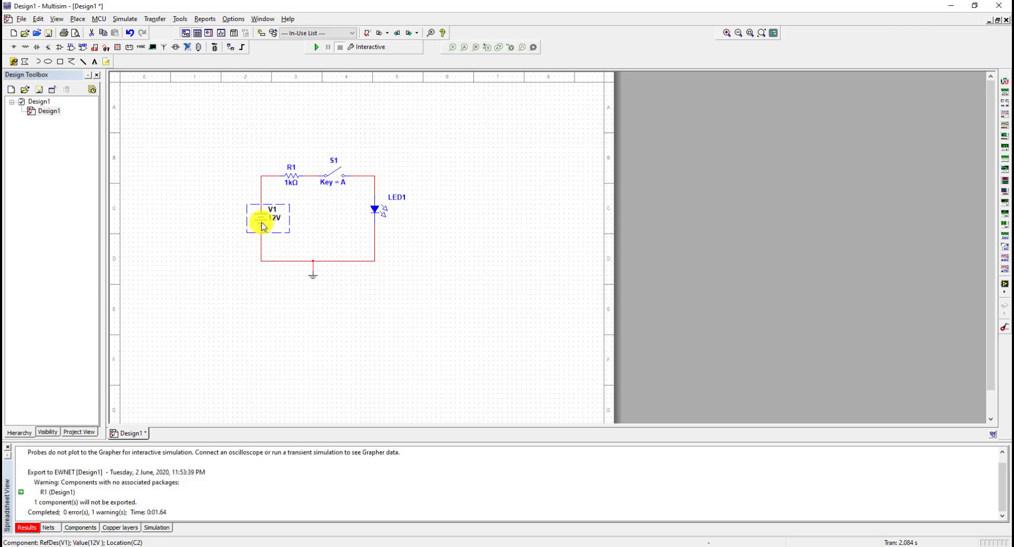
click(431, 267)
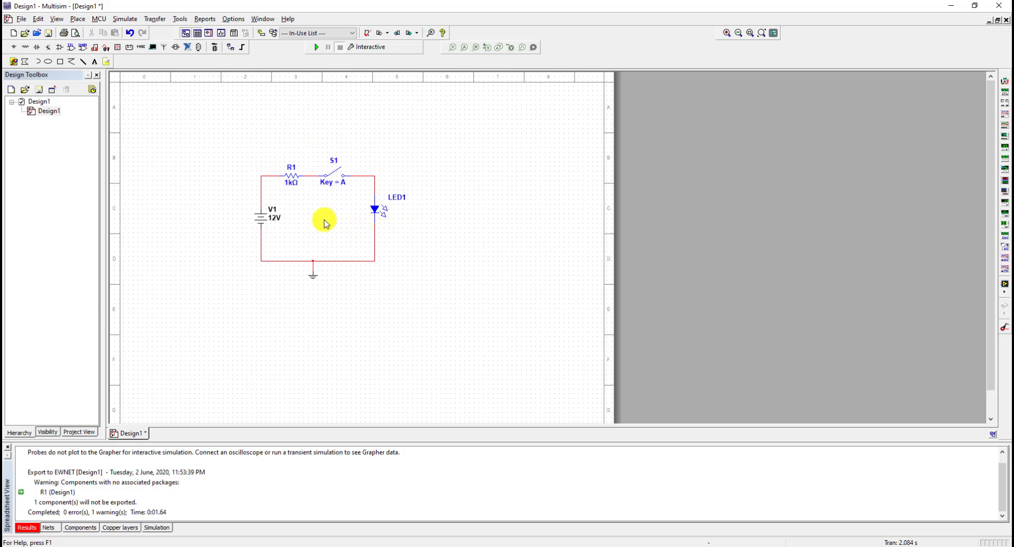
Start replacing source V1, look through the power sources, and list the Connectors group of the Master Database.
double_click(267, 220)
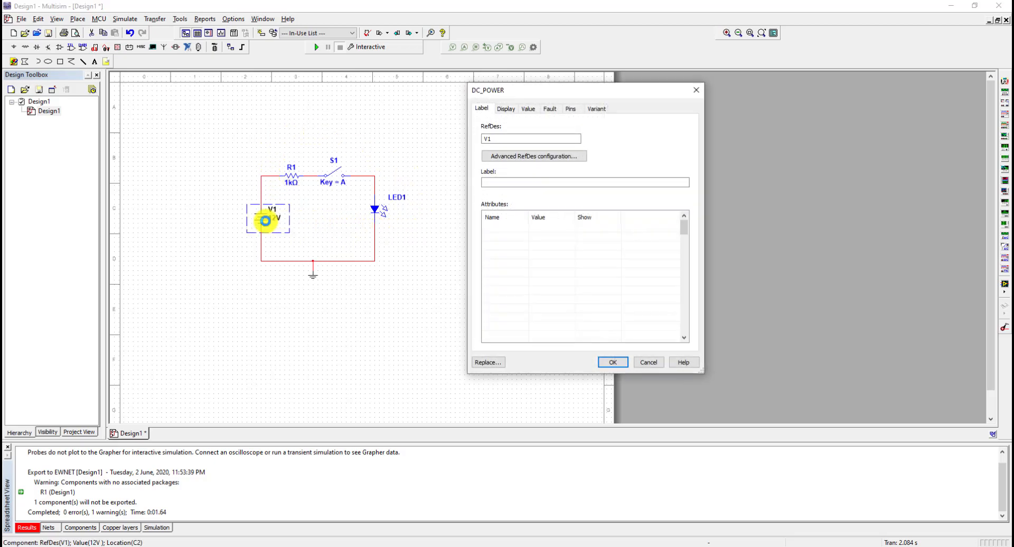
click(488, 363)
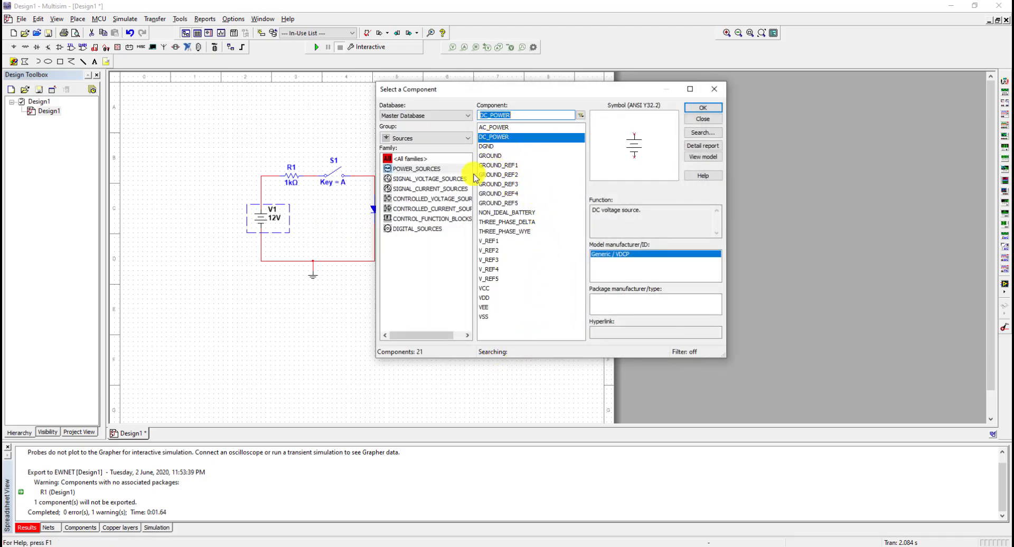
drag(502, 165, 507, 308)
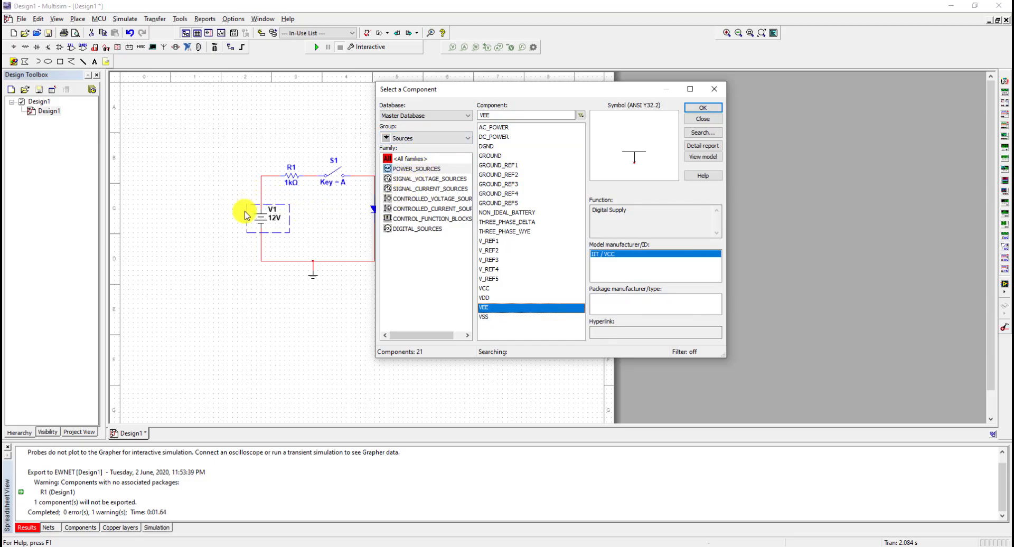
click(427, 138)
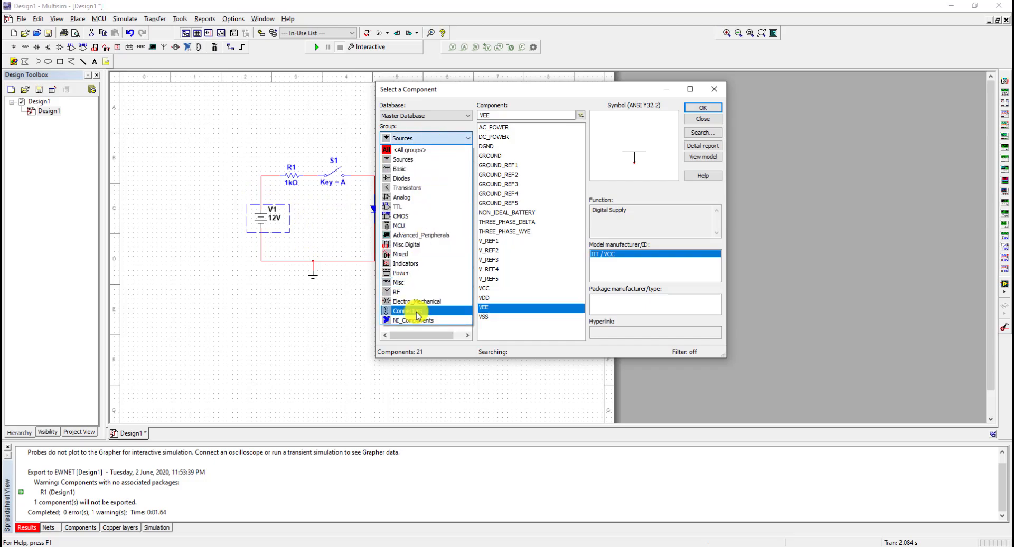
click(432, 140)
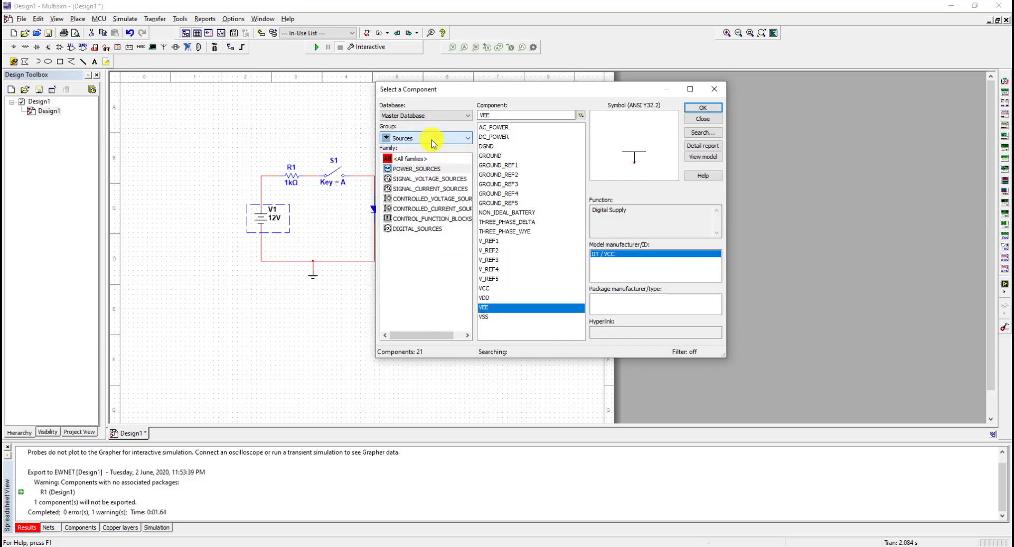
click(415, 140)
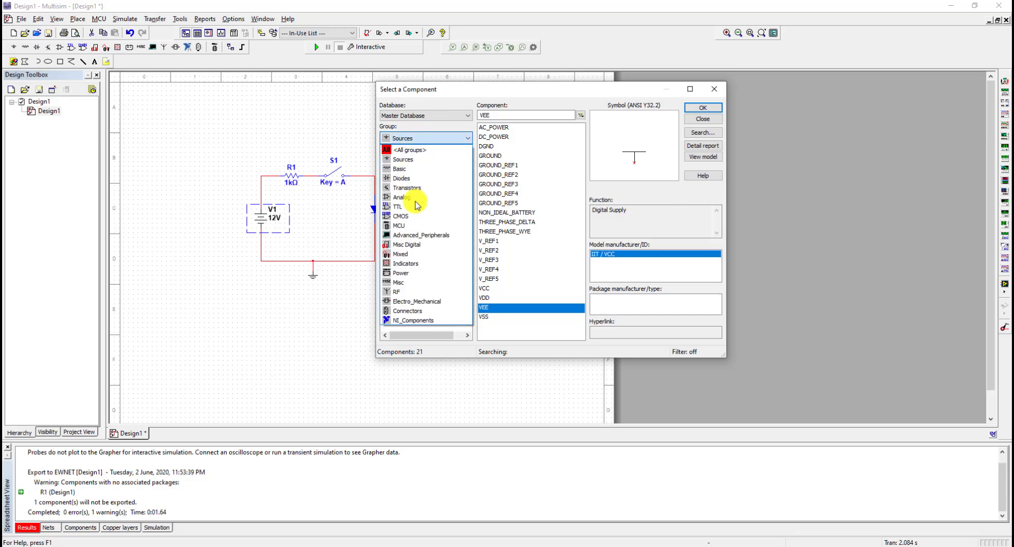
click(409, 311)
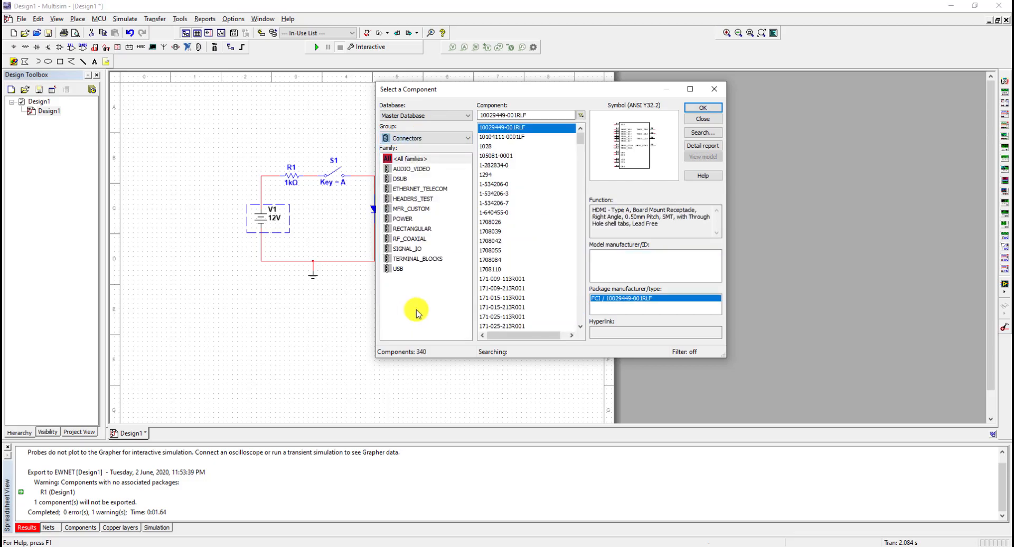
Browse the connector components and their descriptions for a battery holder with a physical package.
click(500, 195)
scroll(499, 194, down, 1)
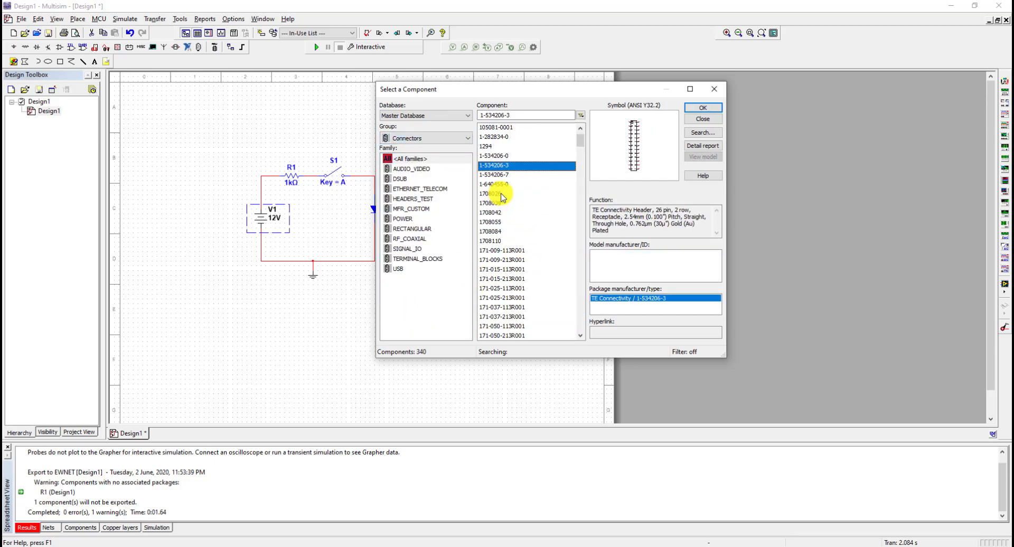
click(498, 214)
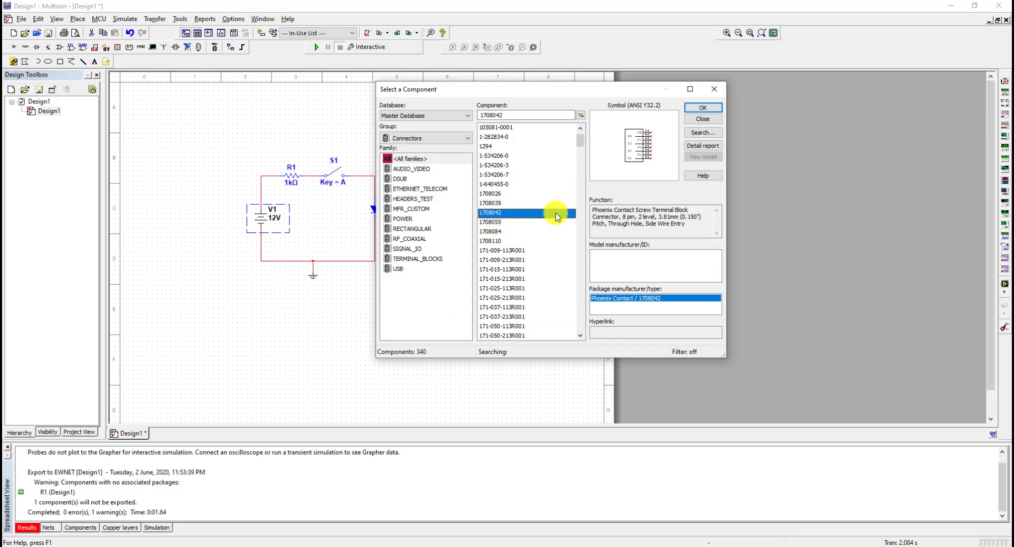
click(483, 242)
scroll(499, 246, down, 15)
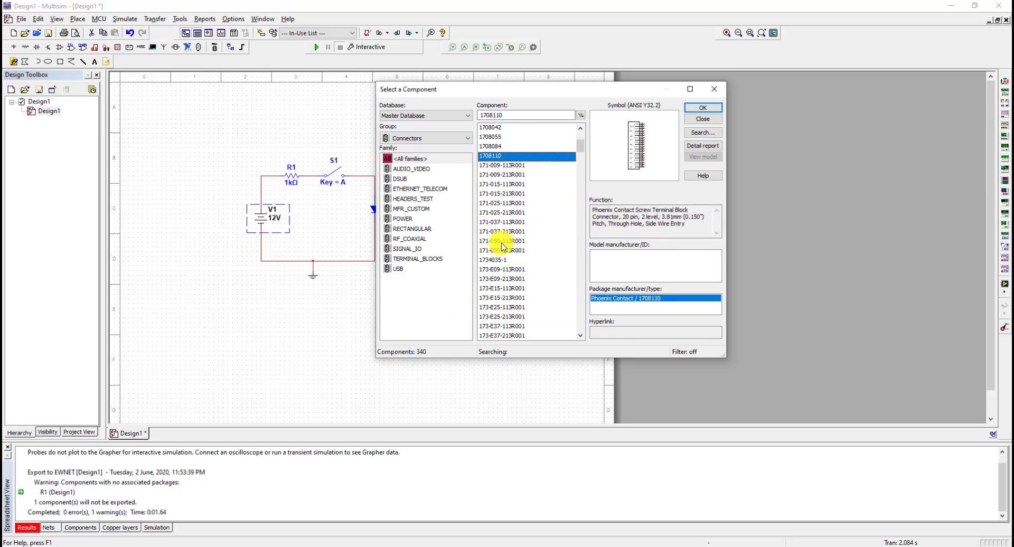
scroll(503, 247, down, 7)
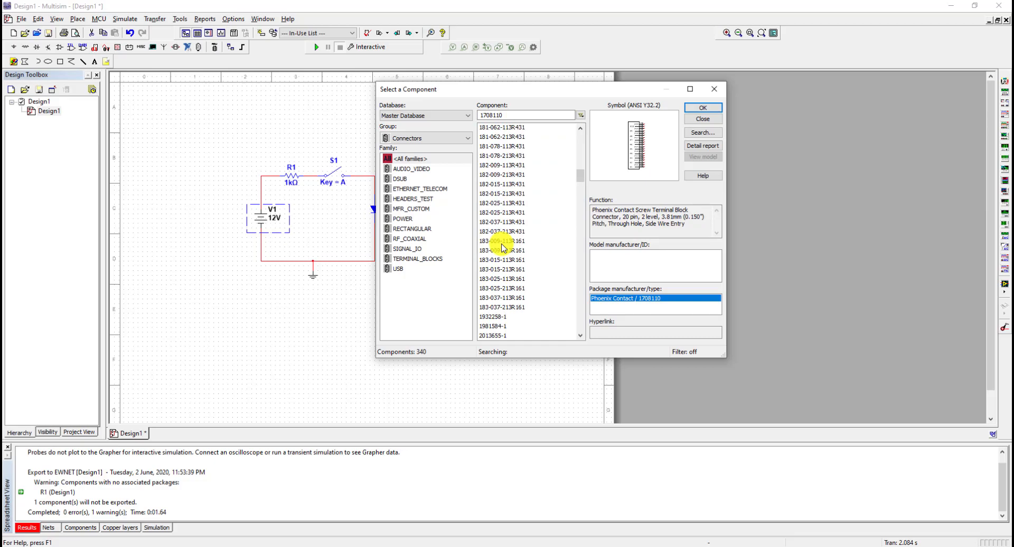
click(498, 243)
click(497, 251)
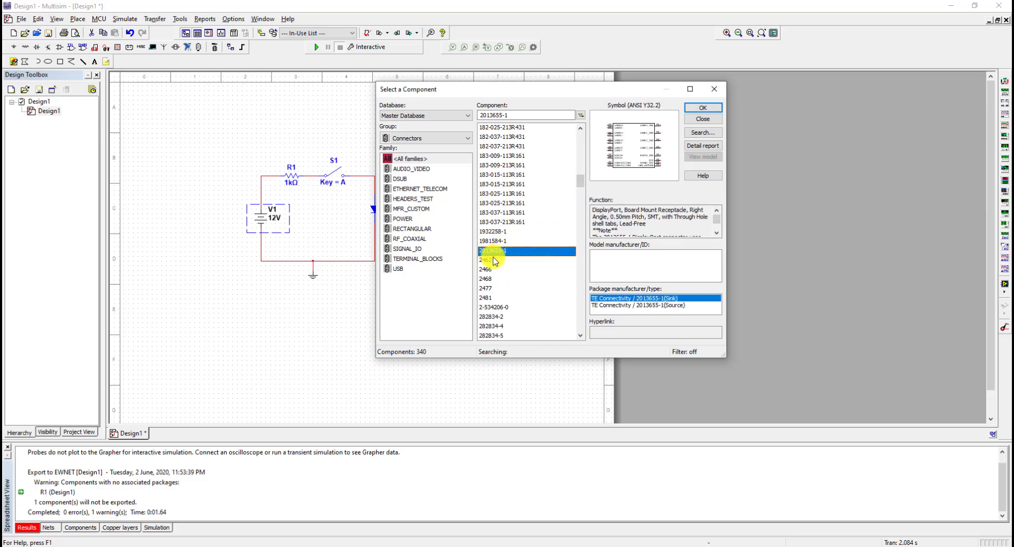
Compare the Keystone battery holders 2462, 2466, 2468 and 2477, and replace V1 with the 2462.
click(495, 260)
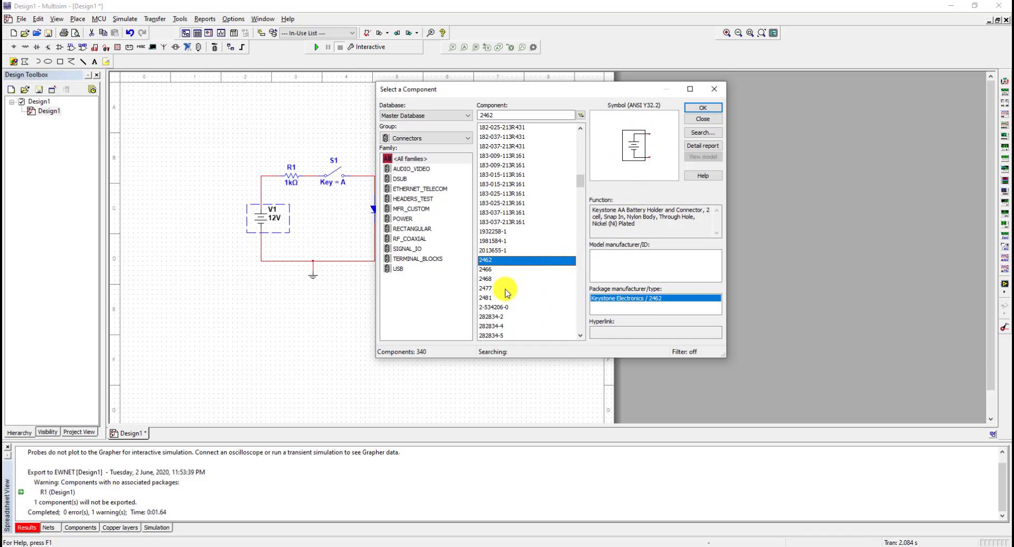
click(491, 271)
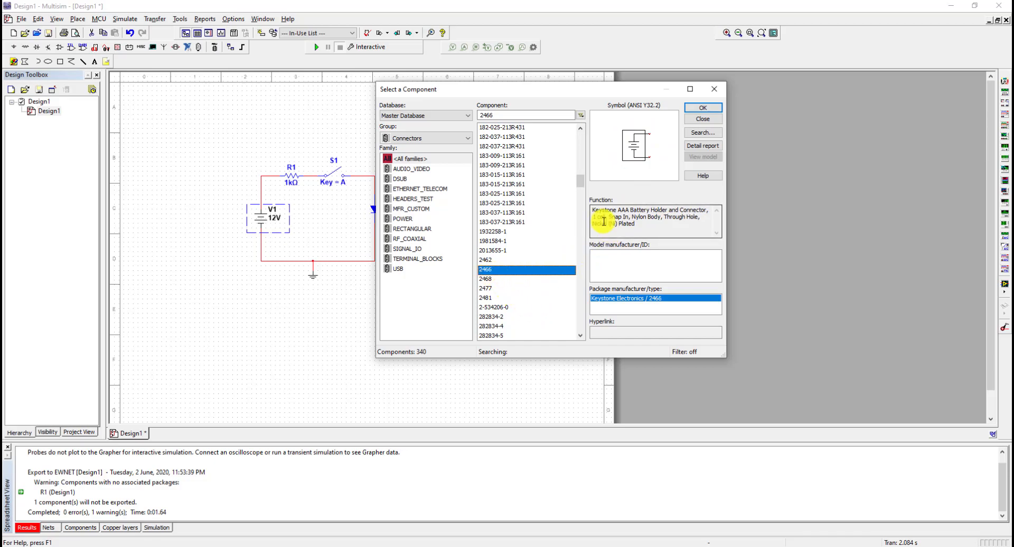
click(486, 280)
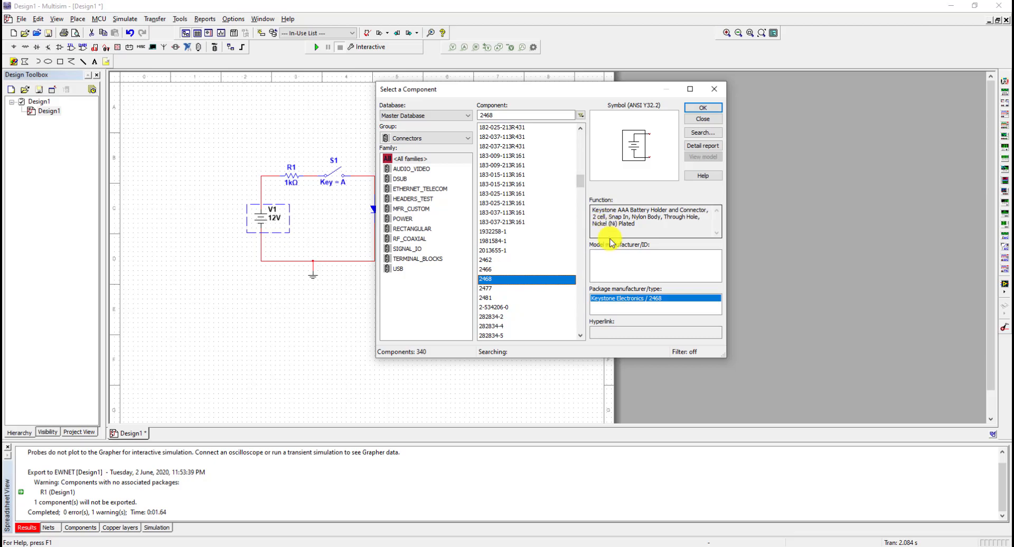
click(487, 288)
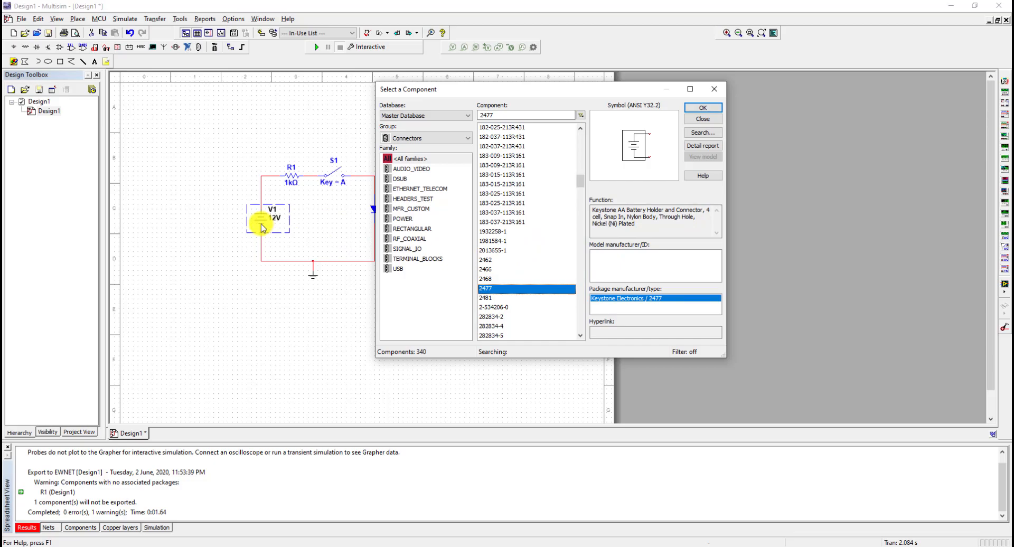
click(485, 262)
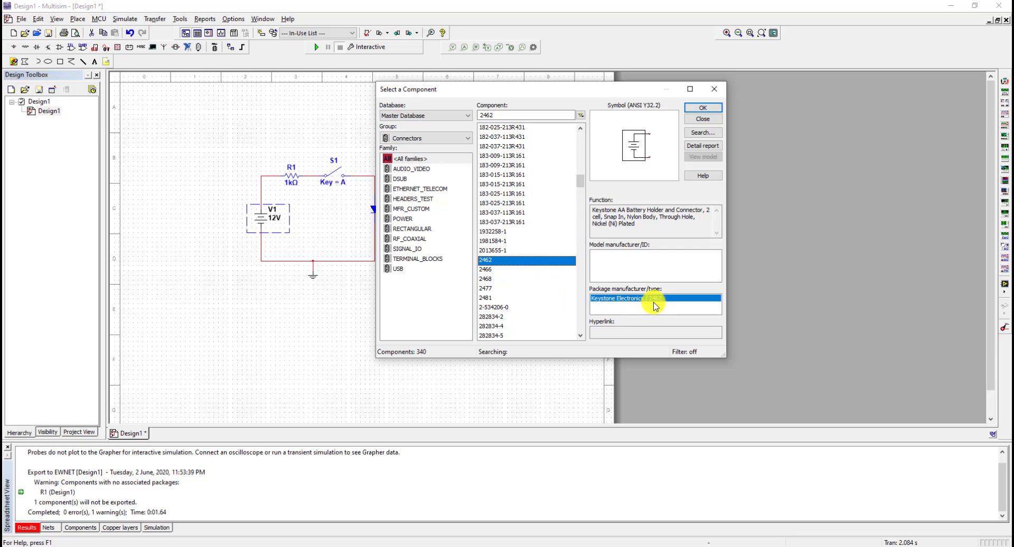
click(704, 108)
Position battery holder J1 beside the circuit and wire its two pins to R1 and the ground junction.
drag(244, 222, 258, 217)
click(277, 194)
click(281, 176)
click(275, 222)
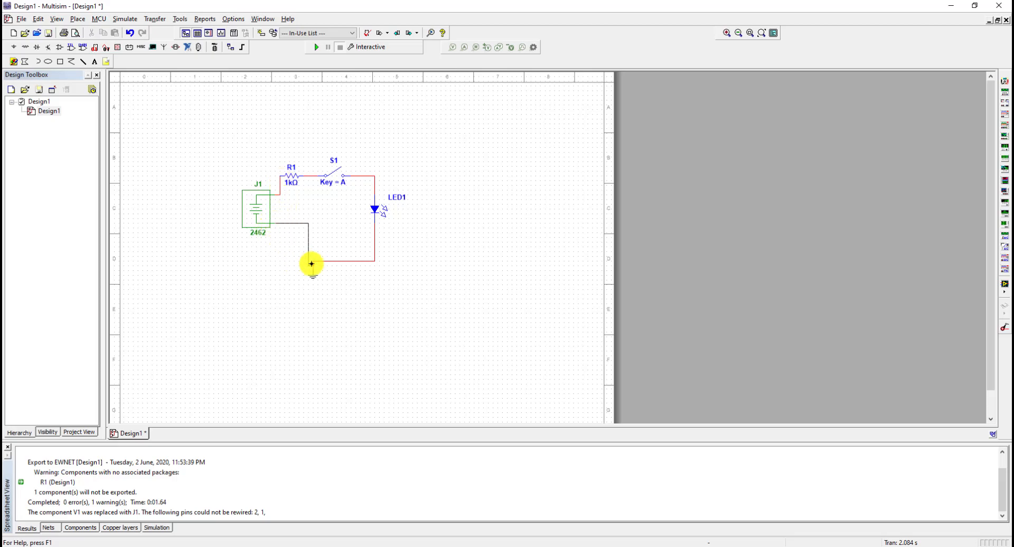
click(314, 261)
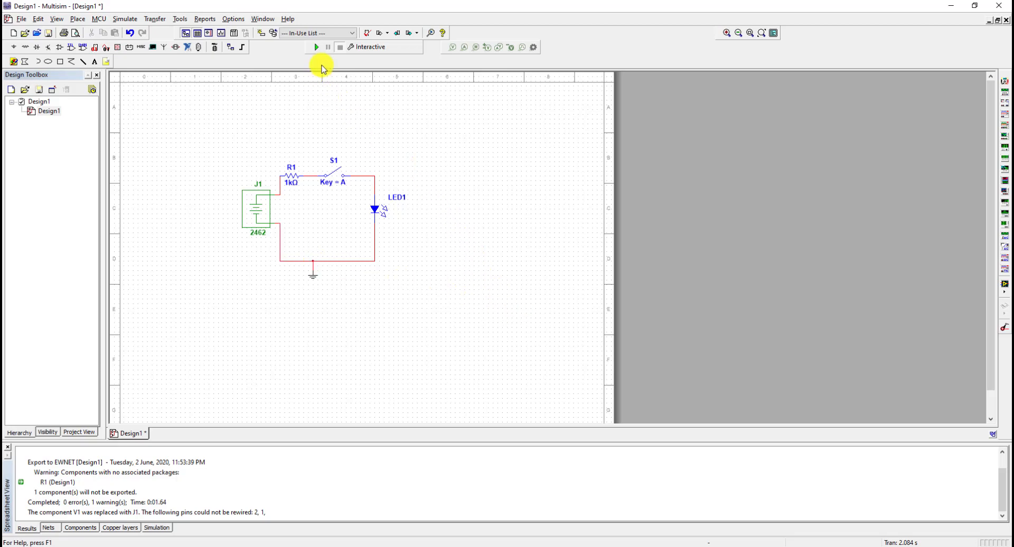
Run the interactive simulation with the battery holder in the circuit, and stop it.
click(318, 49)
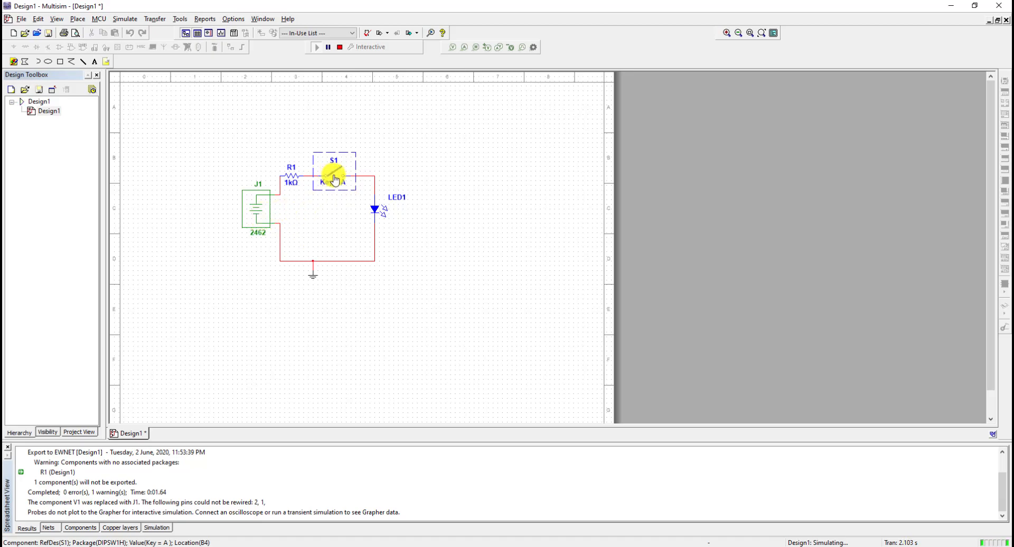
click(340, 47)
click(418, 216)
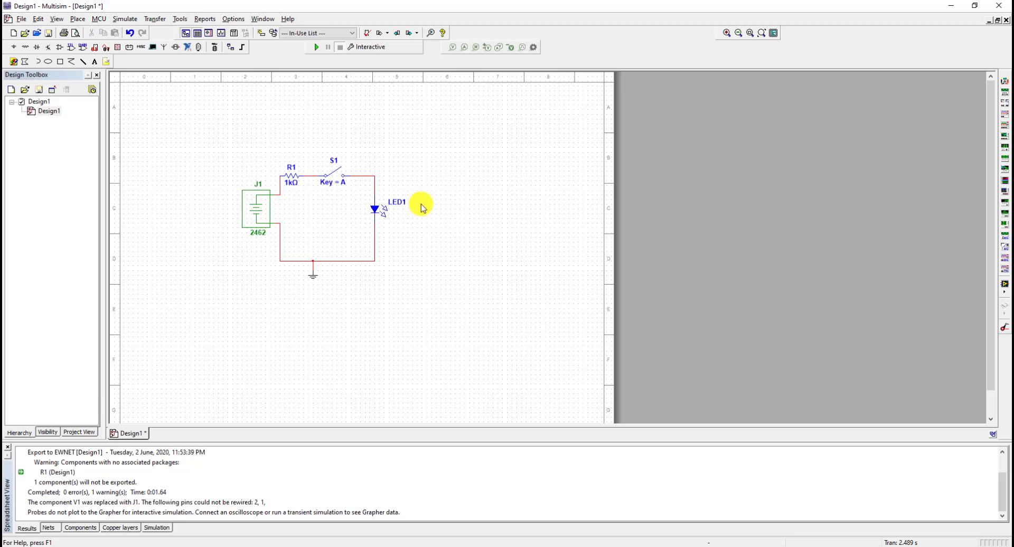
Transfer the schematic to Ultiboard 14.2 with the netlist saved as 2 in the Ultiboard folder, and import all listed parts and nets.
click(154, 19)
click(306, 111)
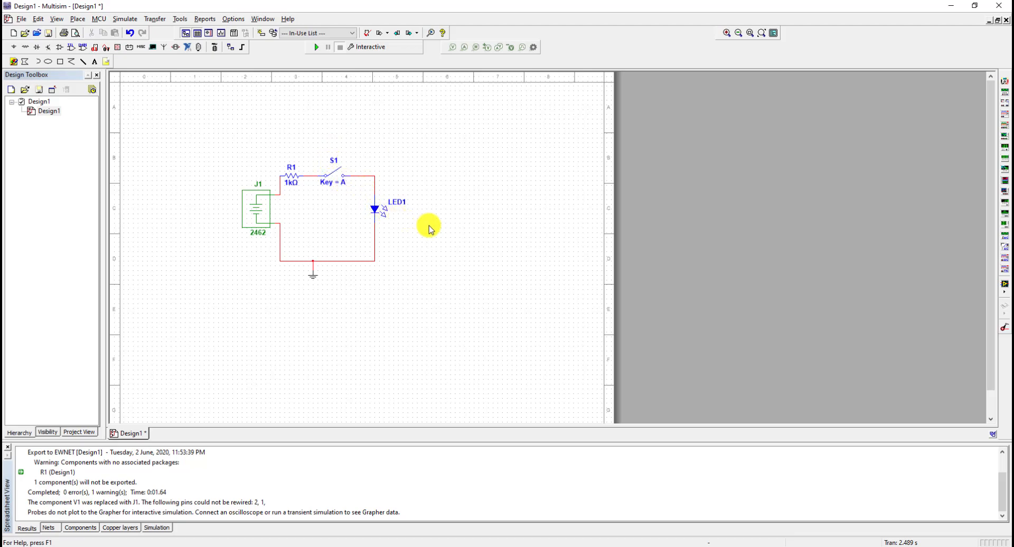
click(160, 20)
mouse_move(166, 31)
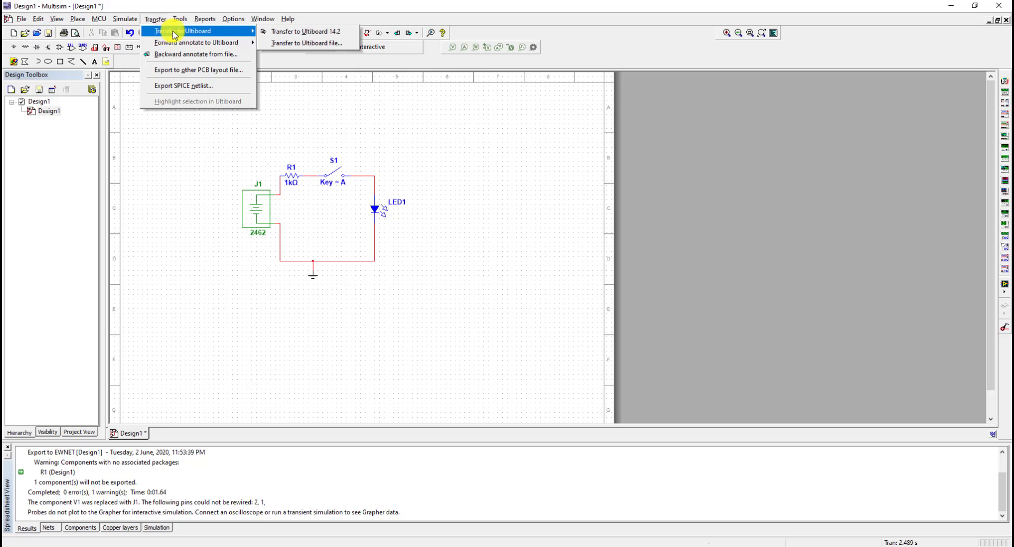
click(269, 31)
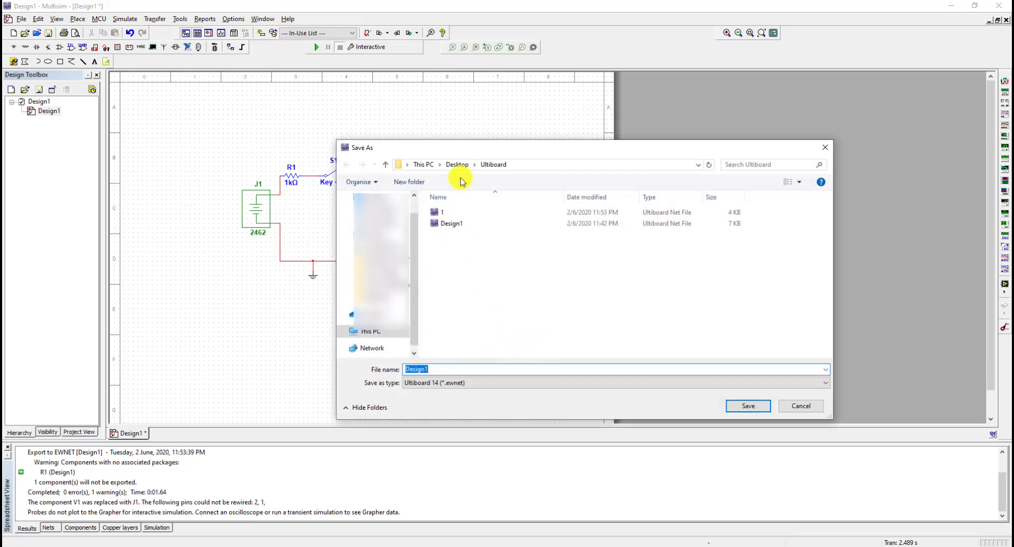
drag(466, 147, 588, 132)
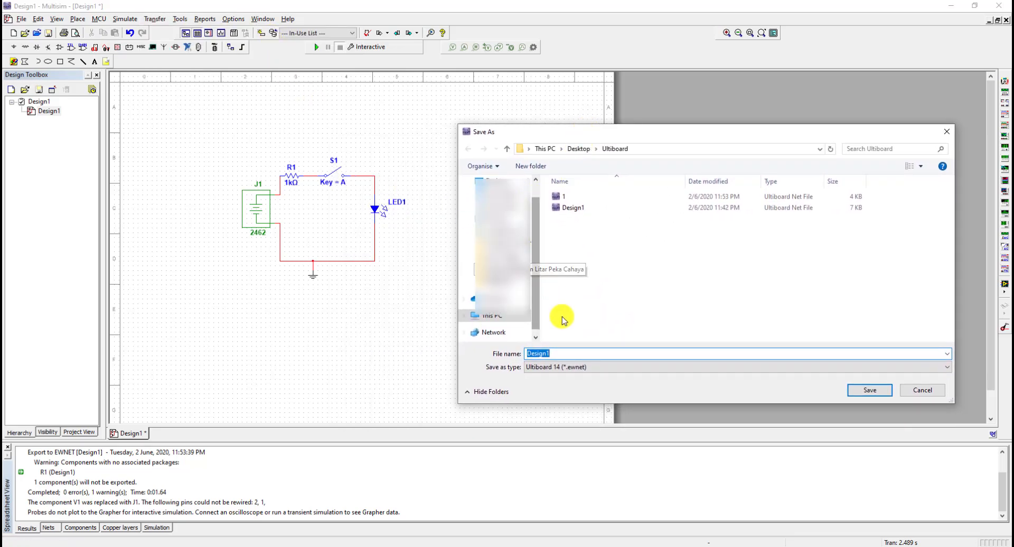
click(563, 198)
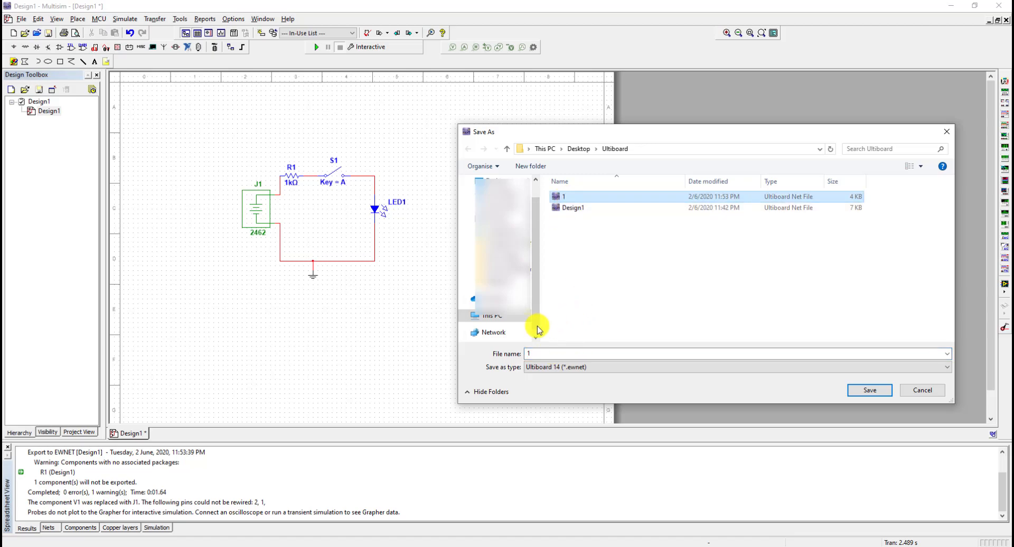
double_click(552, 354)
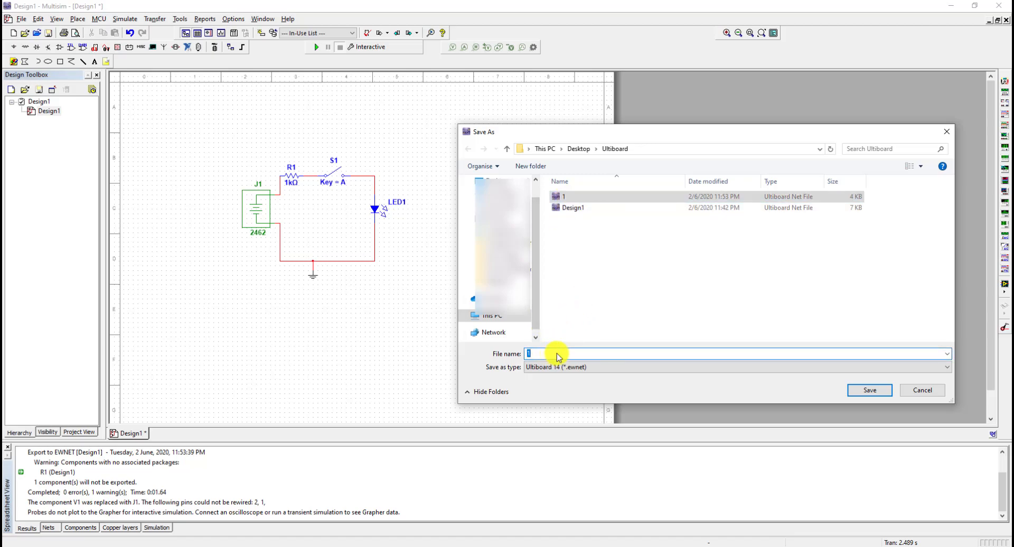
text(2)
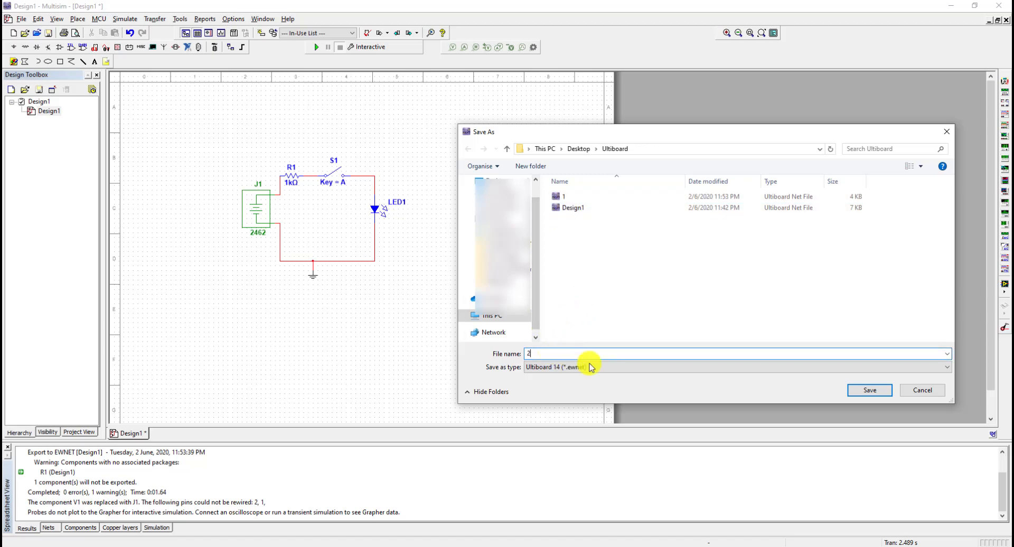
click(889, 395)
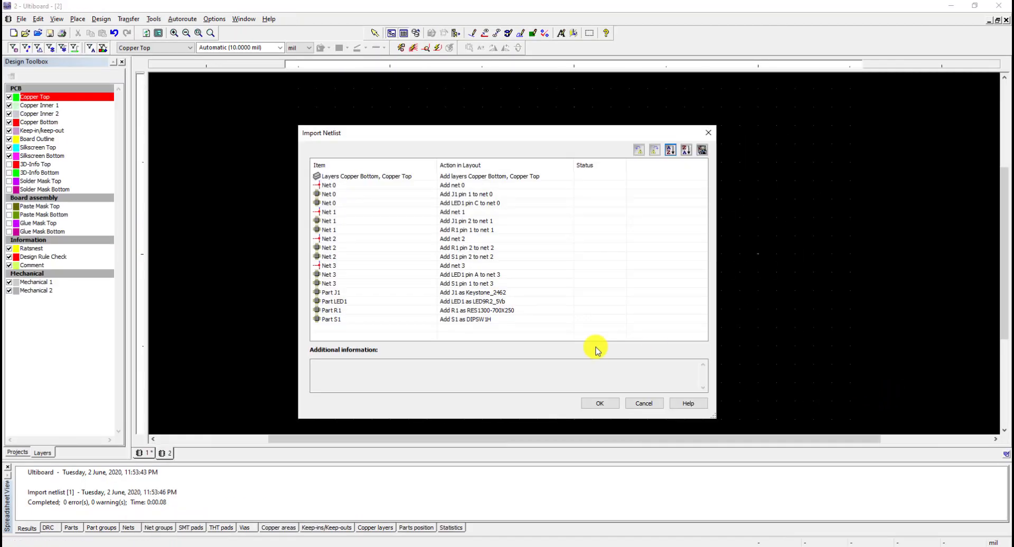
click(599, 403)
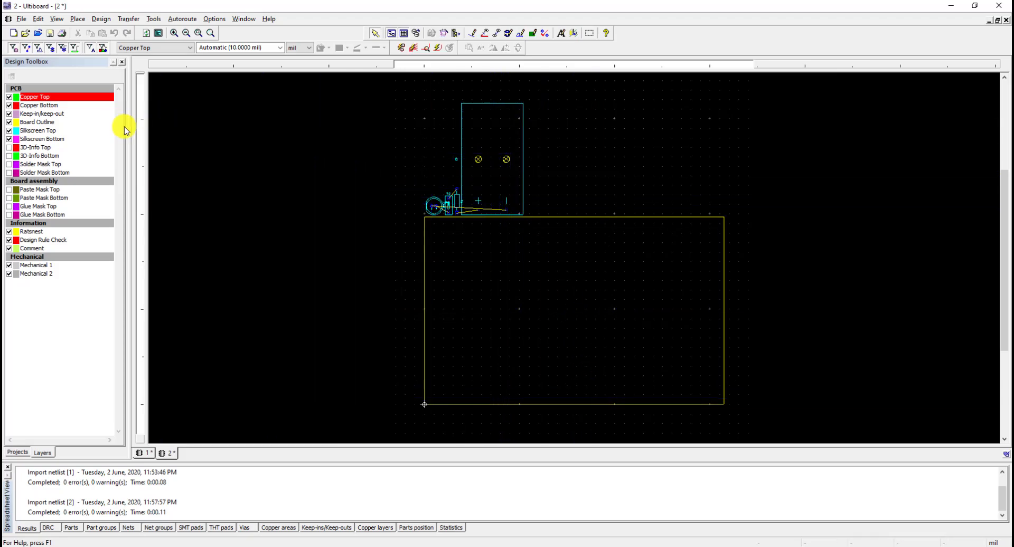
Move J1, R1, S1 and LED1 together from above the board outline to inside the board.
drag(385, 97, 581, 250)
click(584, 263)
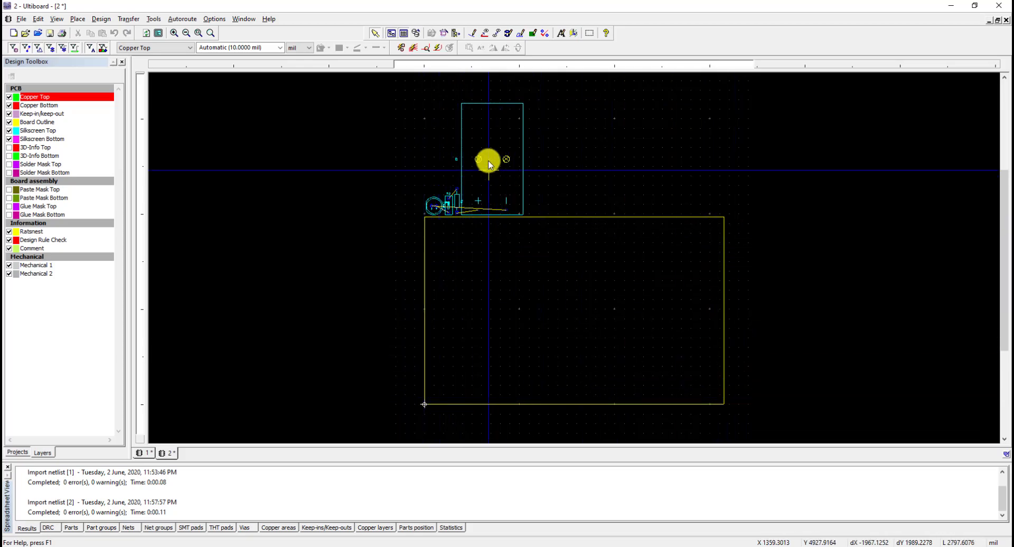
drag(400, 90, 569, 233)
drag(504, 185, 685, 327)
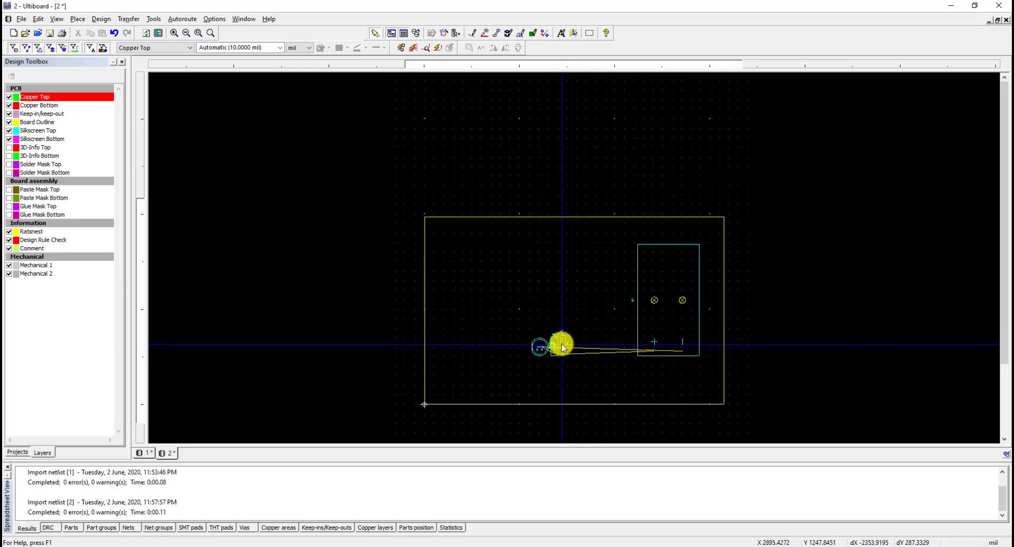
Spread the parts out by moving R1 near the board's upper edge and S1 into the board's left half.
drag(563, 339, 540, 255)
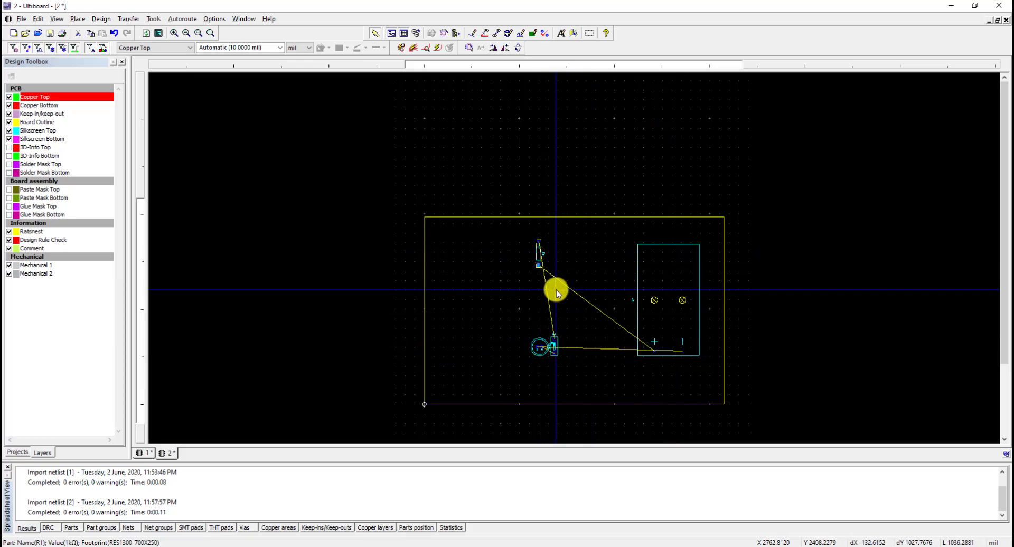
scroll(555, 289, up, 2)
drag(1006, 220, 1006, 253)
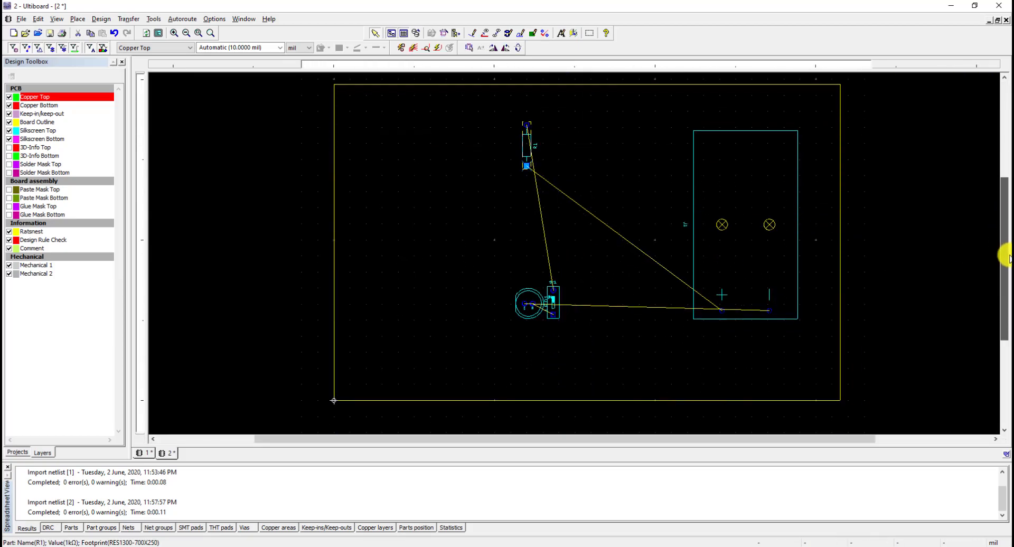
drag(553, 305, 433, 221)
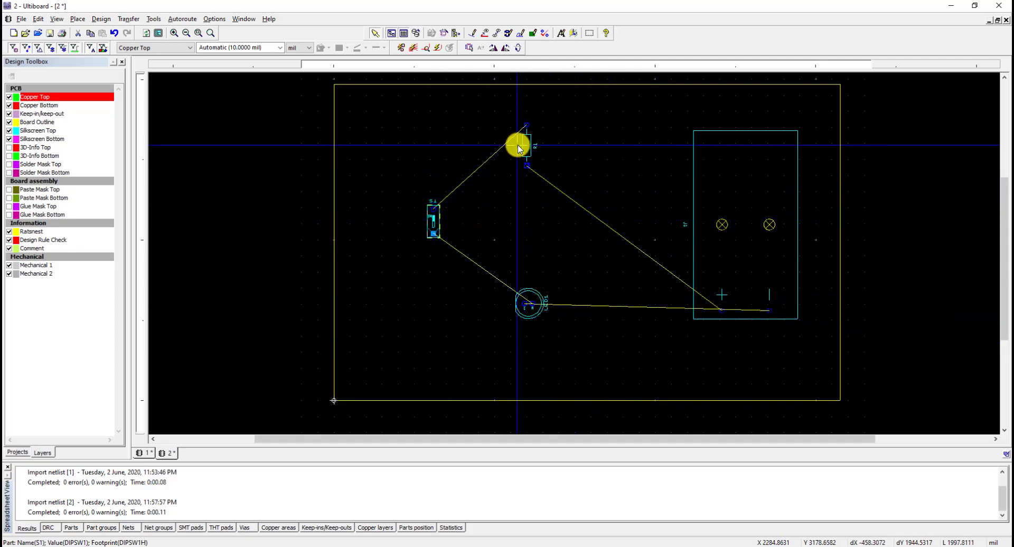
key(alt+Tab)
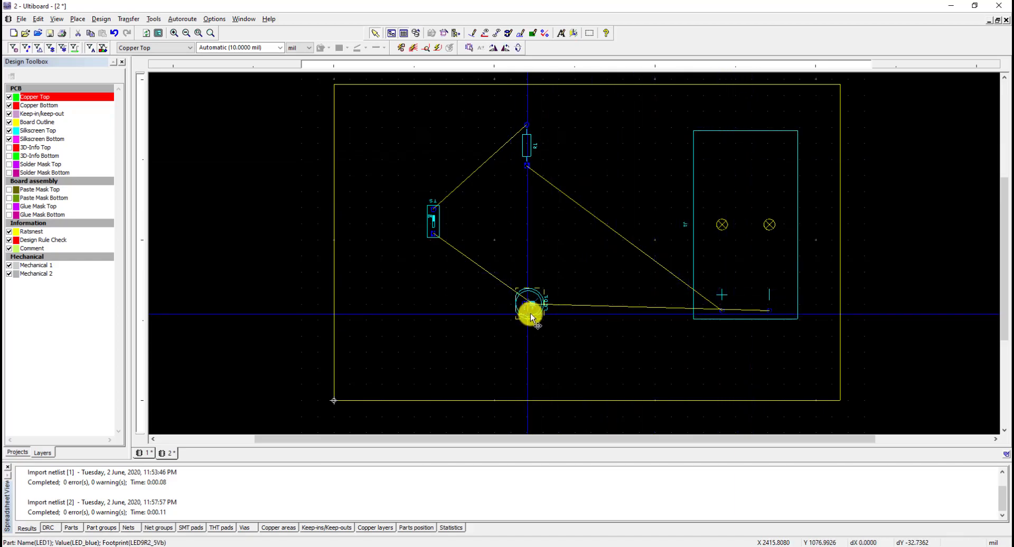
click(434, 221)
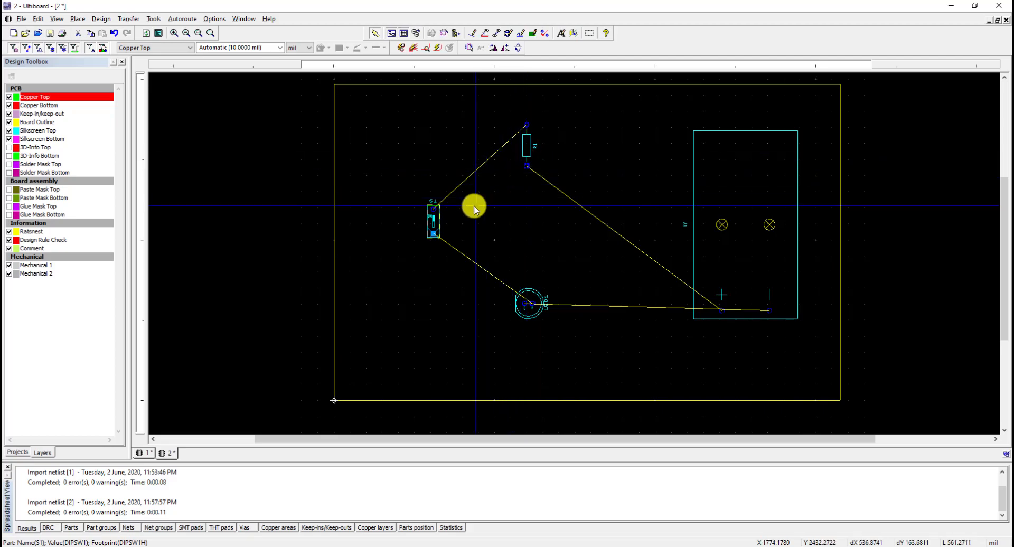
click(530, 153)
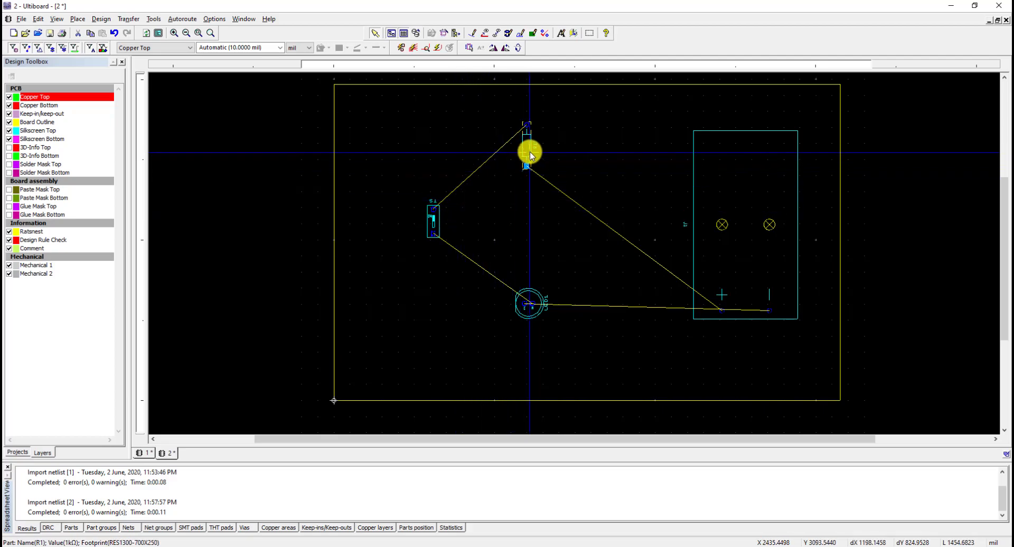
click(502, 165)
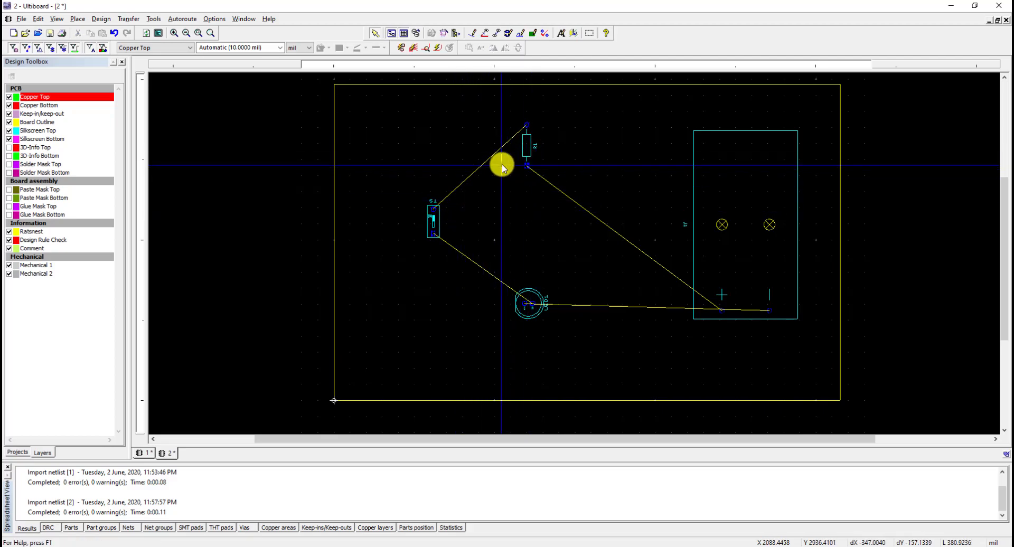
Rotate R1 90° counter clockwise, and move R1 and S1 so that S1 sits directly below R1's left pad.
click(526, 152)
right_click(530, 152)
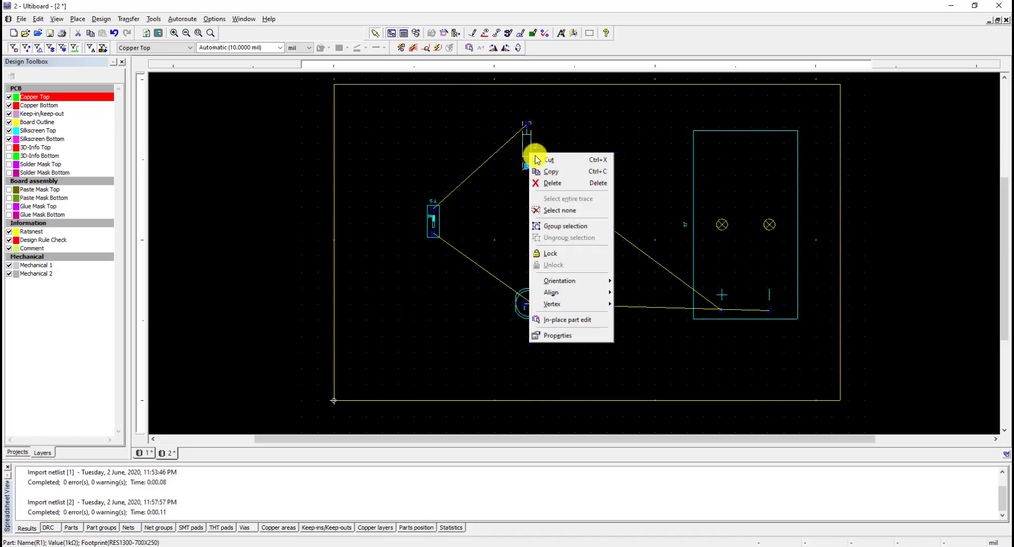
mouse_move(569, 282)
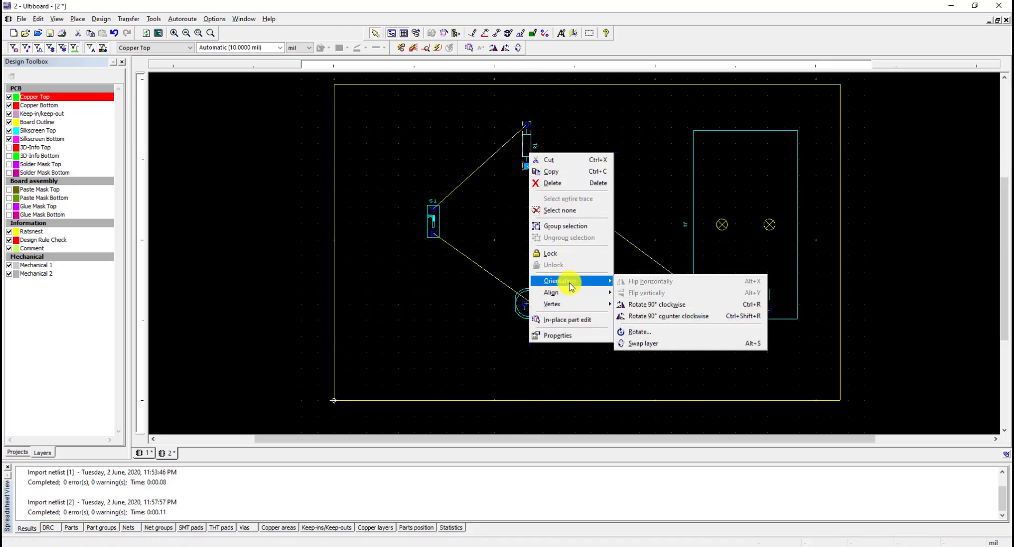
click(650, 317)
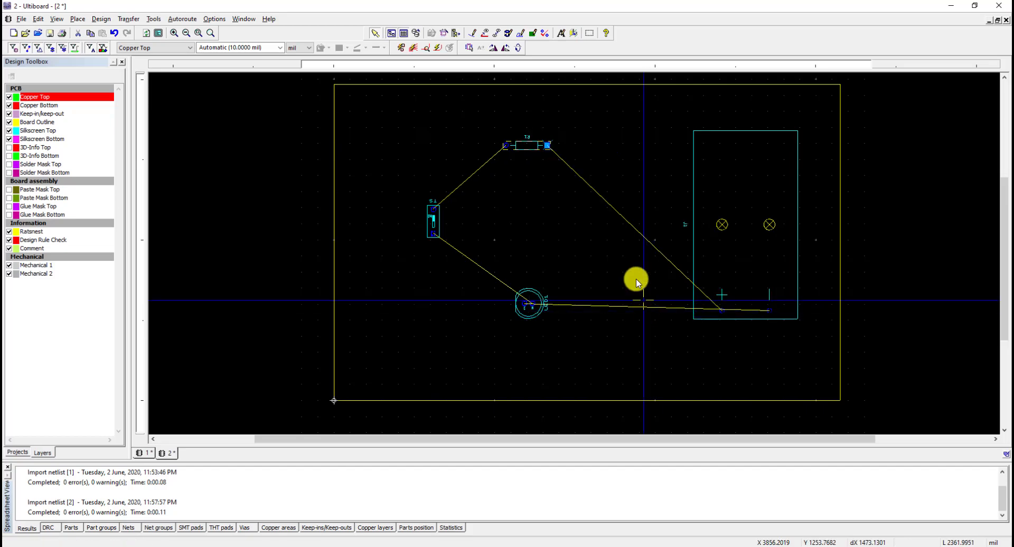
drag(521, 139, 492, 151)
drag(442, 223, 480, 229)
Rotate LED1 90° clockwise and move it directly below S1.
right_click(535, 300)
mouse_move(591, 428)
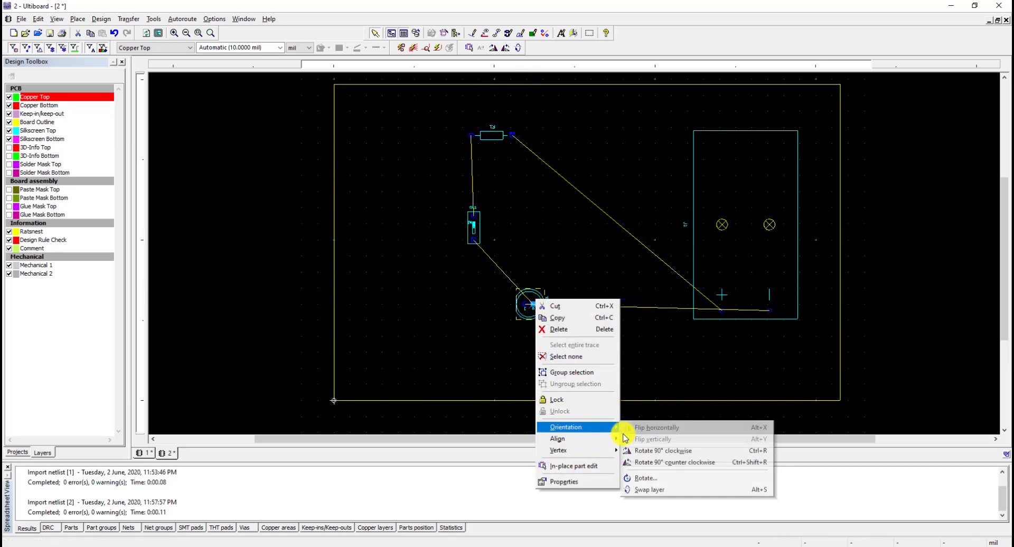
click(642, 452)
drag(525, 310, 471, 308)
Rotate battery holder J1 90° clockwise and move it closer to the other parts, with its terminals facing them.
click(751, 264)
right_click(757, 263)
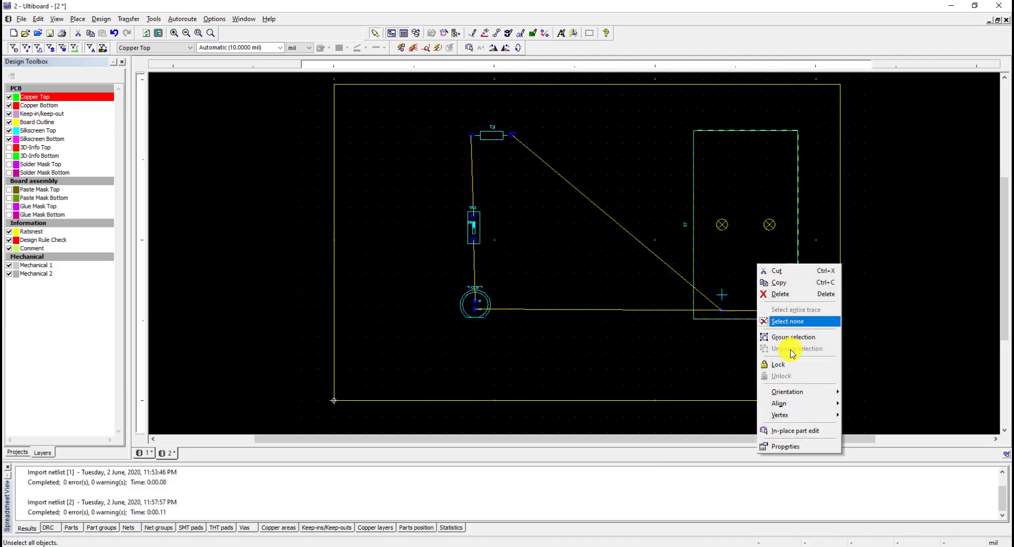
mouse_move(833, 392)
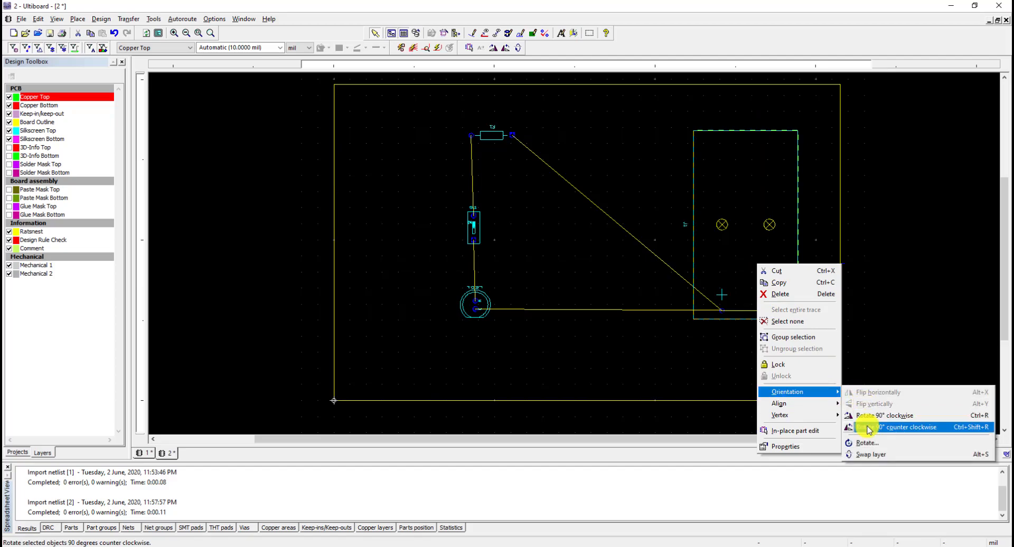
click(869, 414)
drag(686, 221, 642, 220)
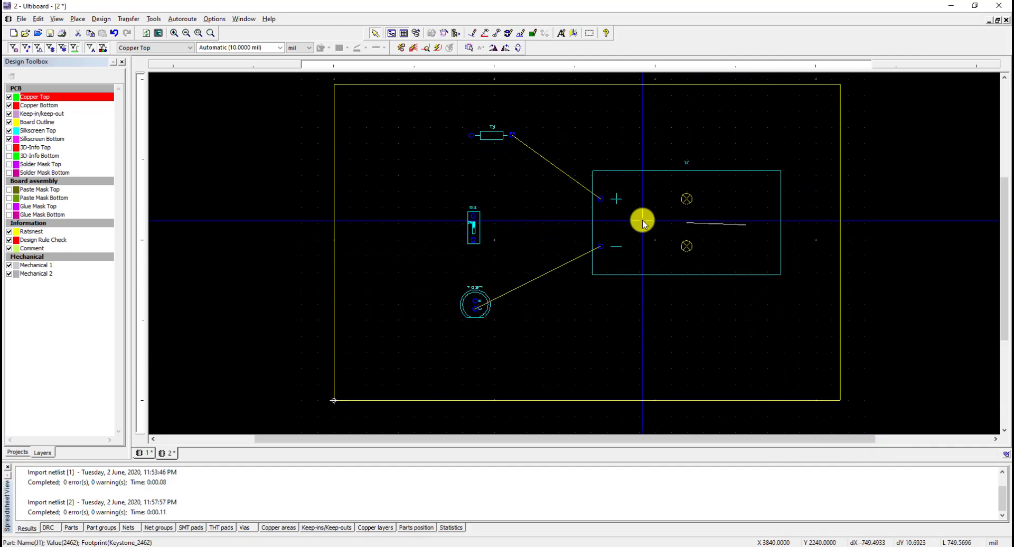
click(658, 318)
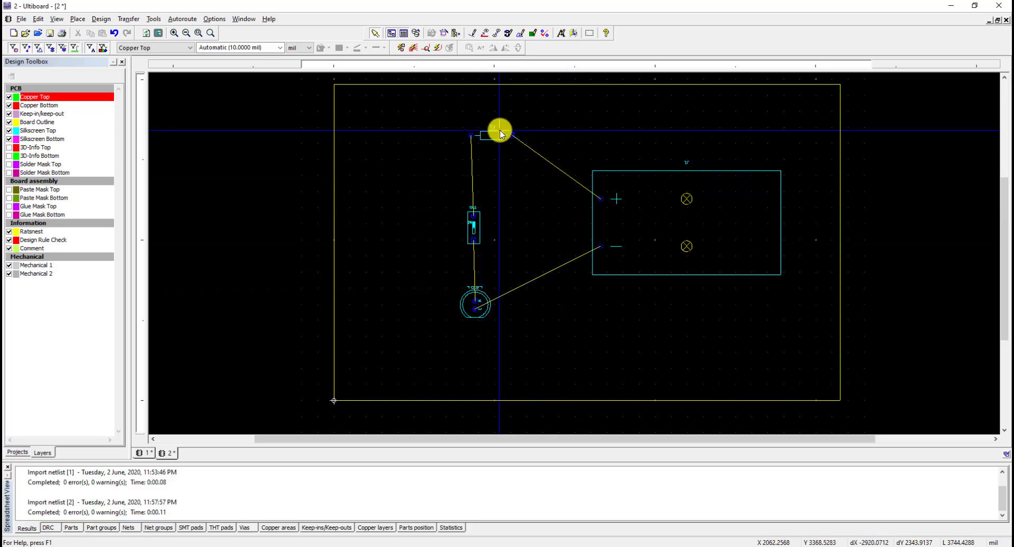
Switch to Multisim to compare the schematic's connections with the board layout, and return to Ultiboard.
key(alt+Tab)
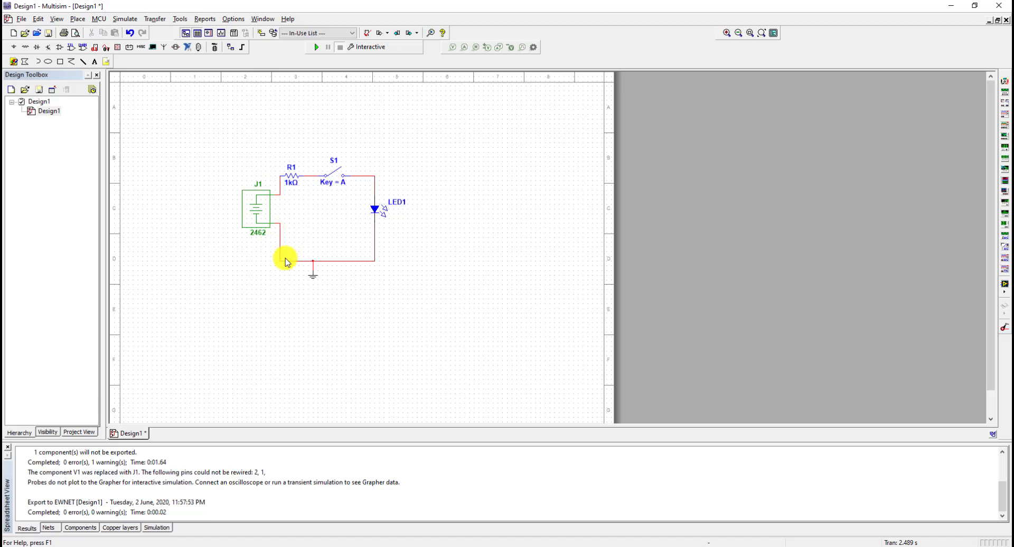
key(alt+Tab)
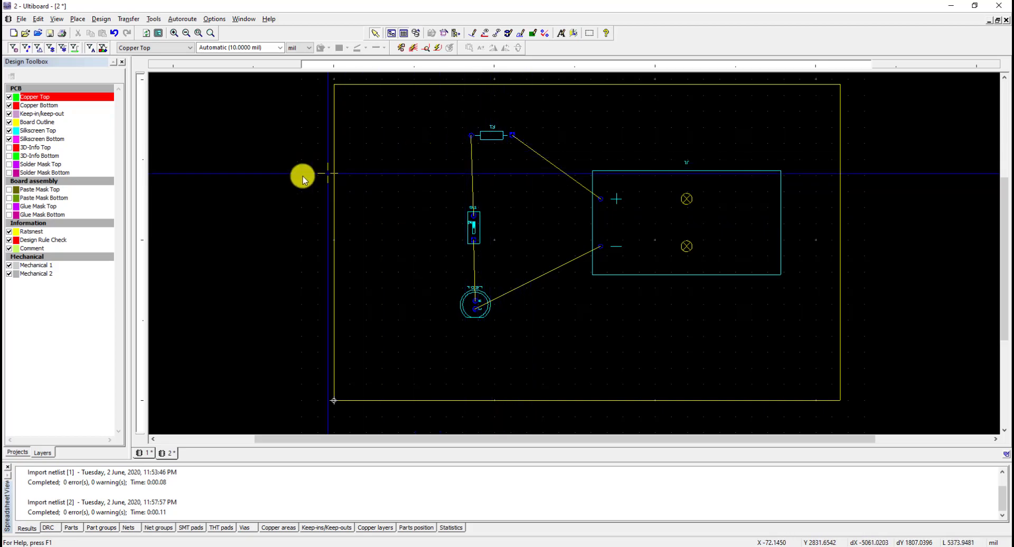
click(182, 20)
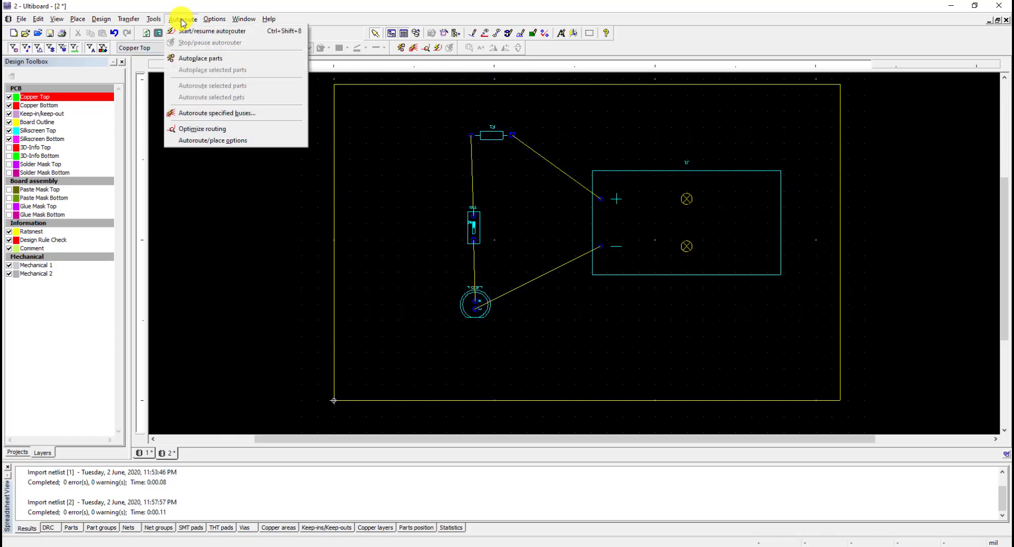
click(414, 130)
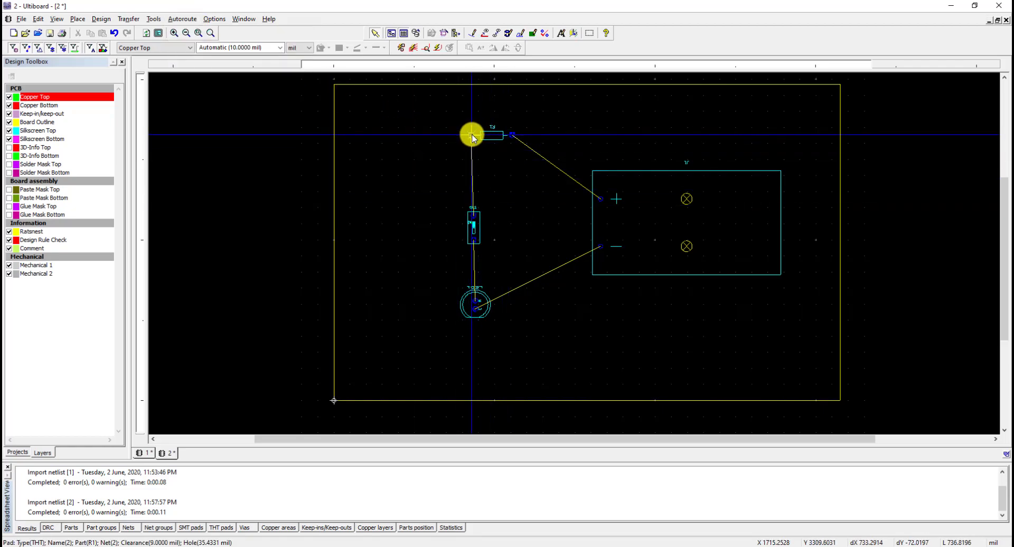
drag(472, 136, 482, 194)
key(Return)
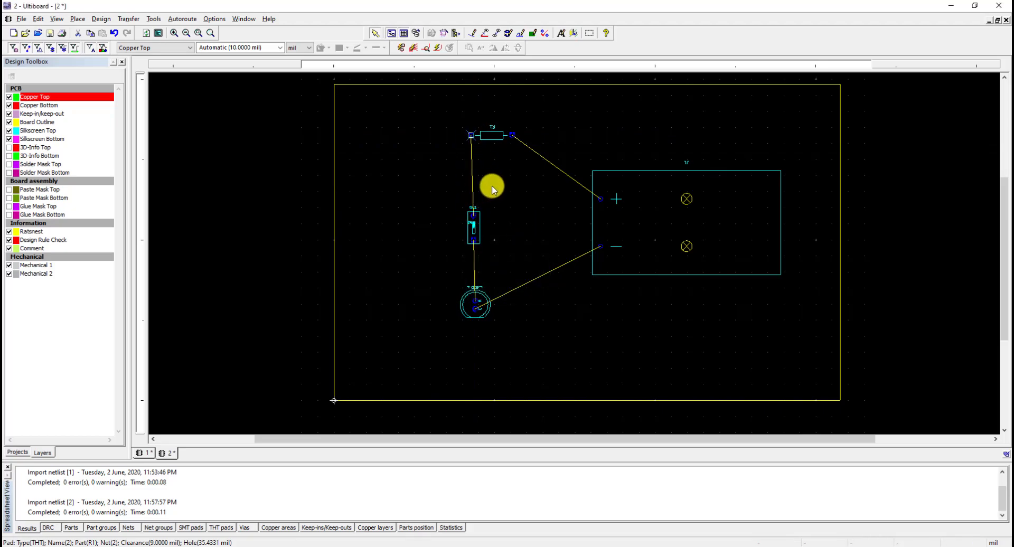
key(Escape)
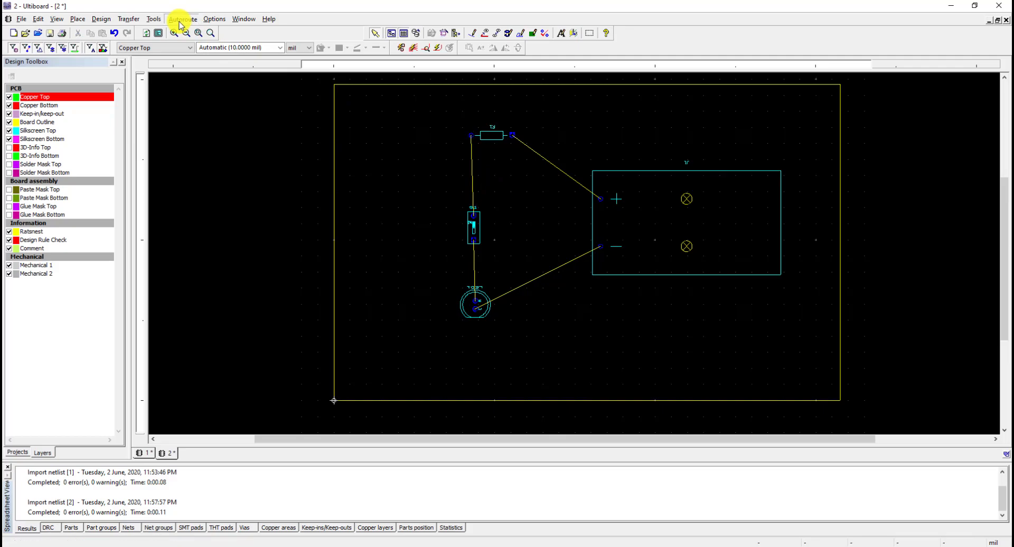
Run the autorouter to route all the board's connections.
click(181, 19)
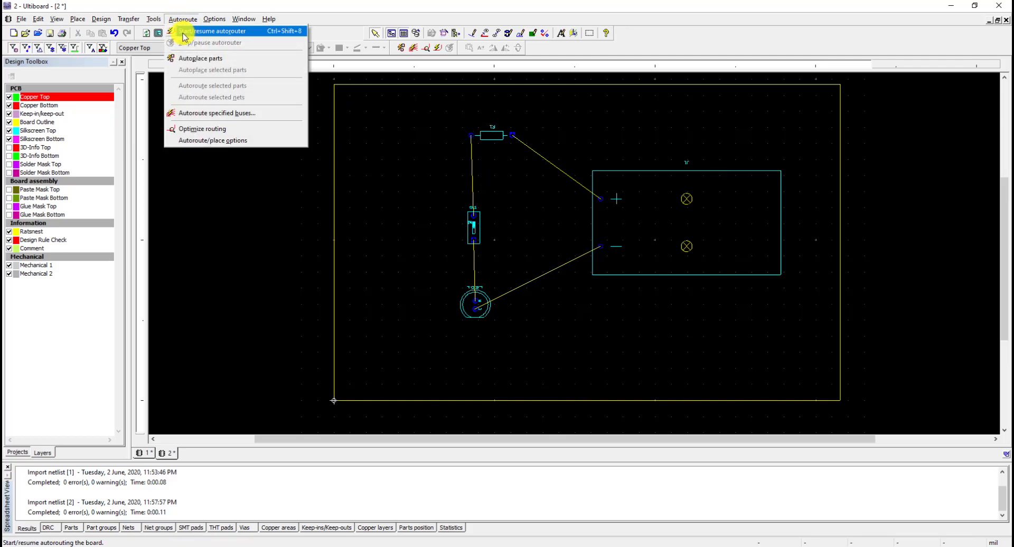
click(185, 32)
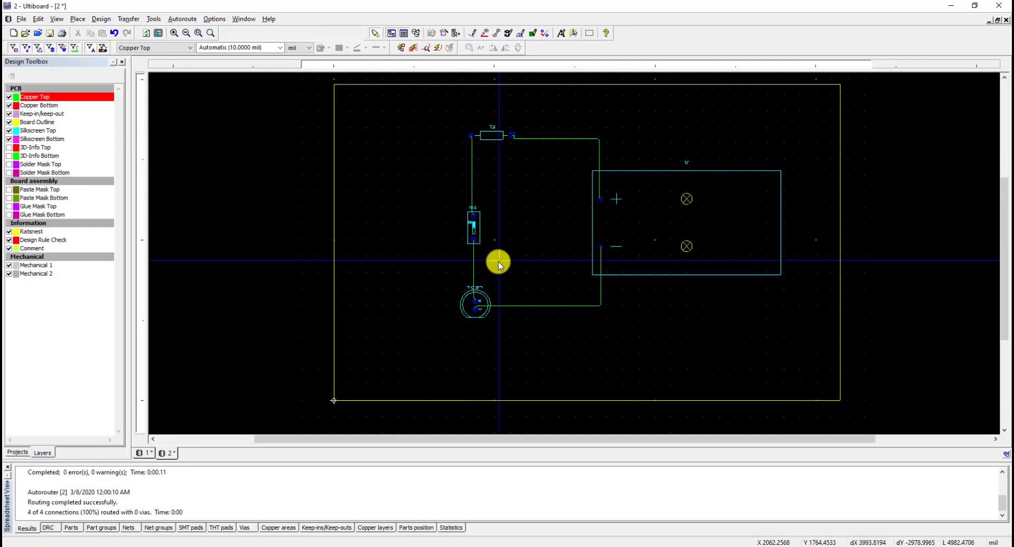